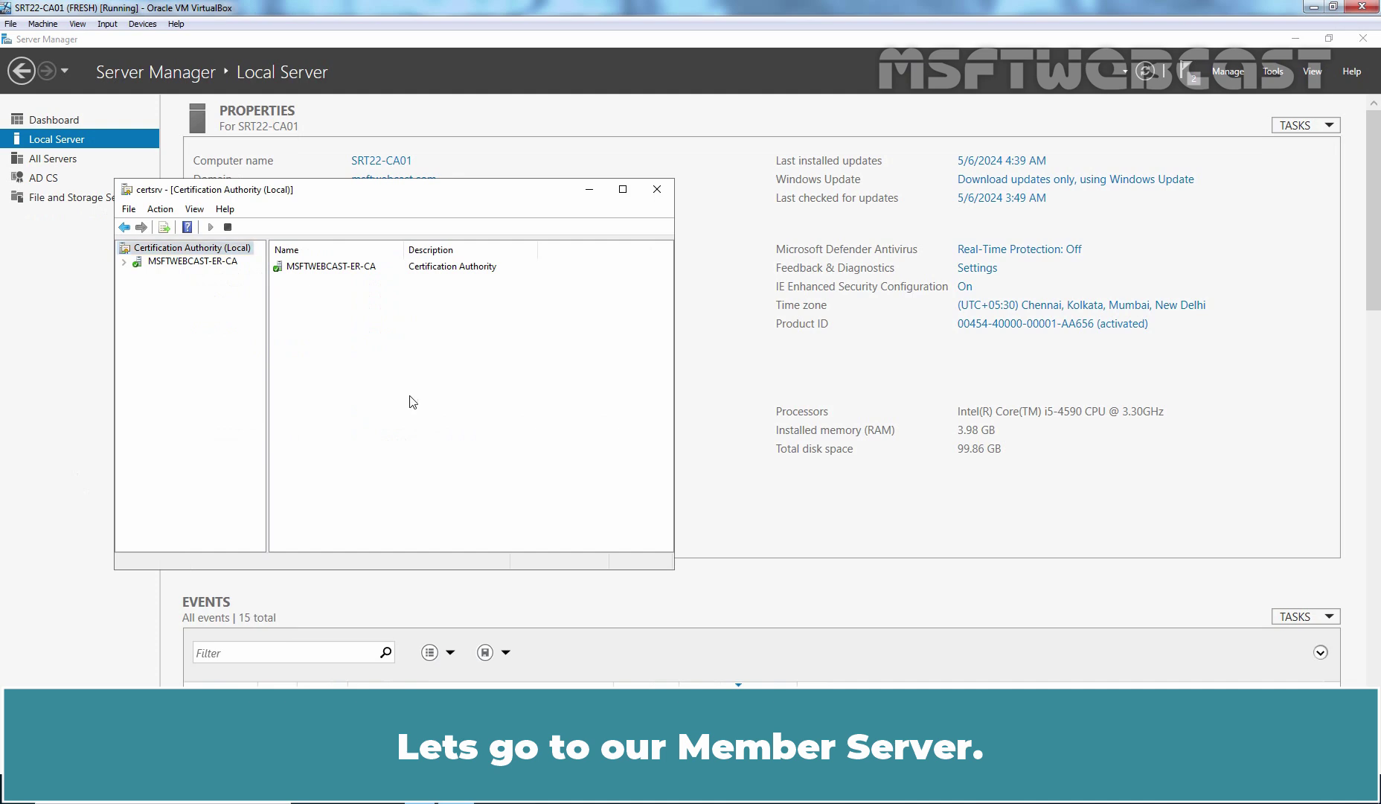
Expand MSFTWEBCAST-ER-CA in the CA console and confirm Issued Certificates is still empty.
drag(374, 197, 825, 196)
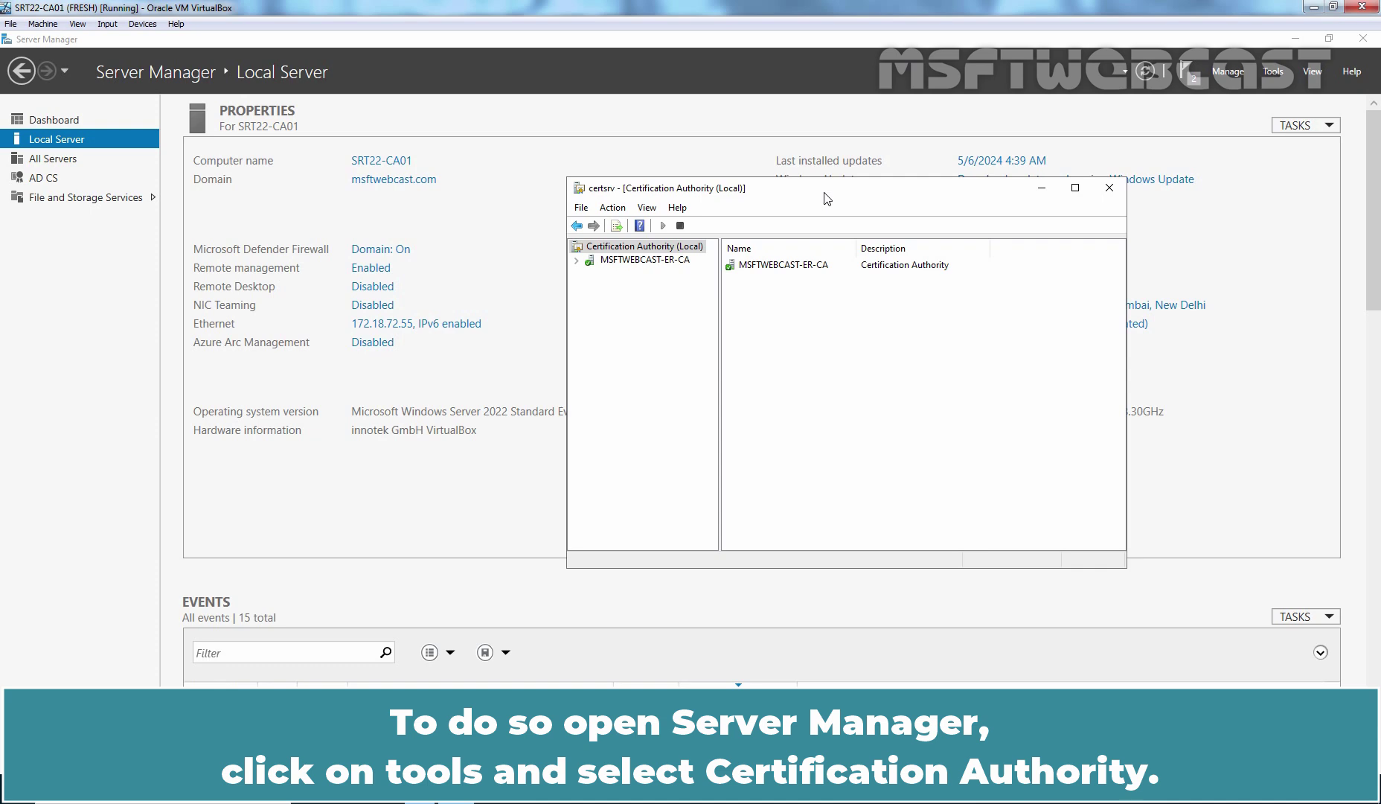
click(629, 261)
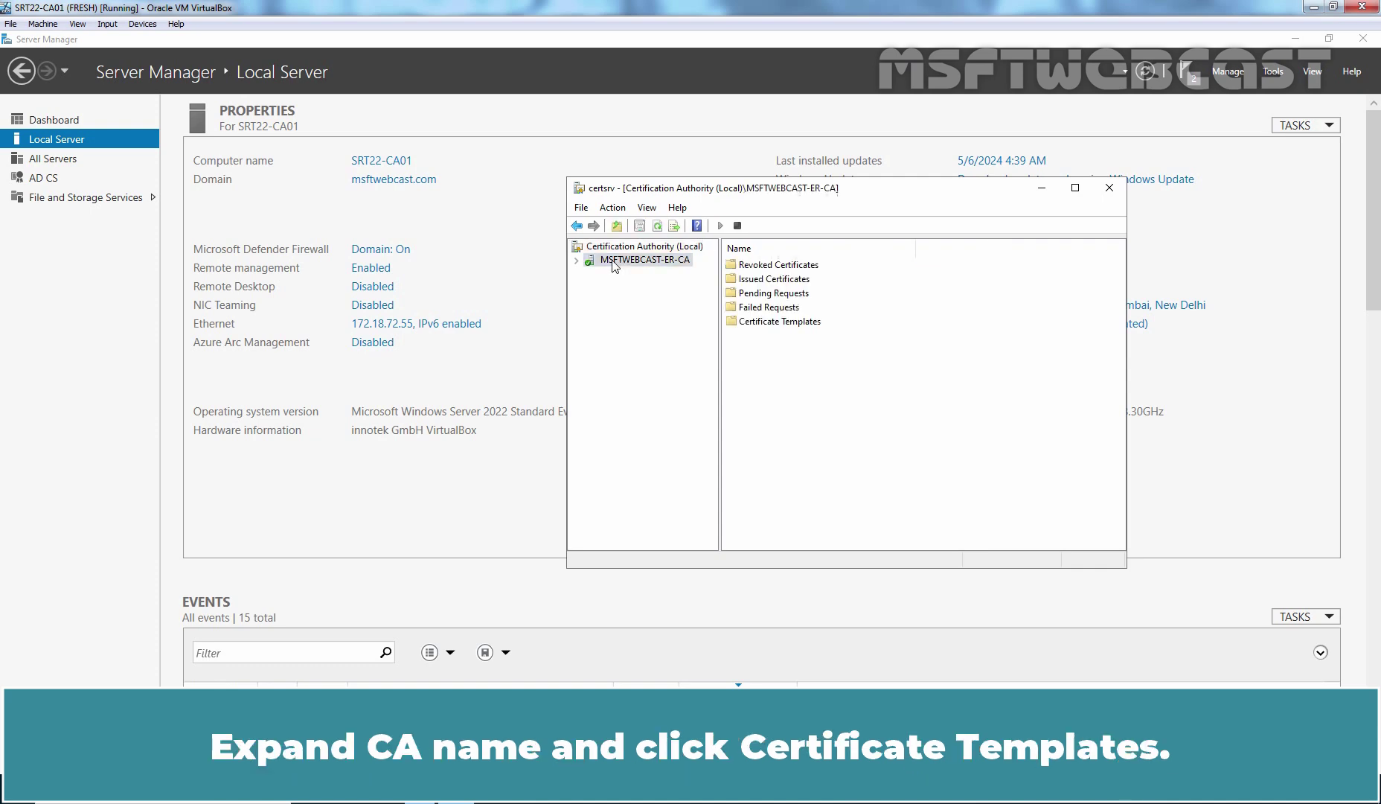
click(577, 261)
click(652, 328)
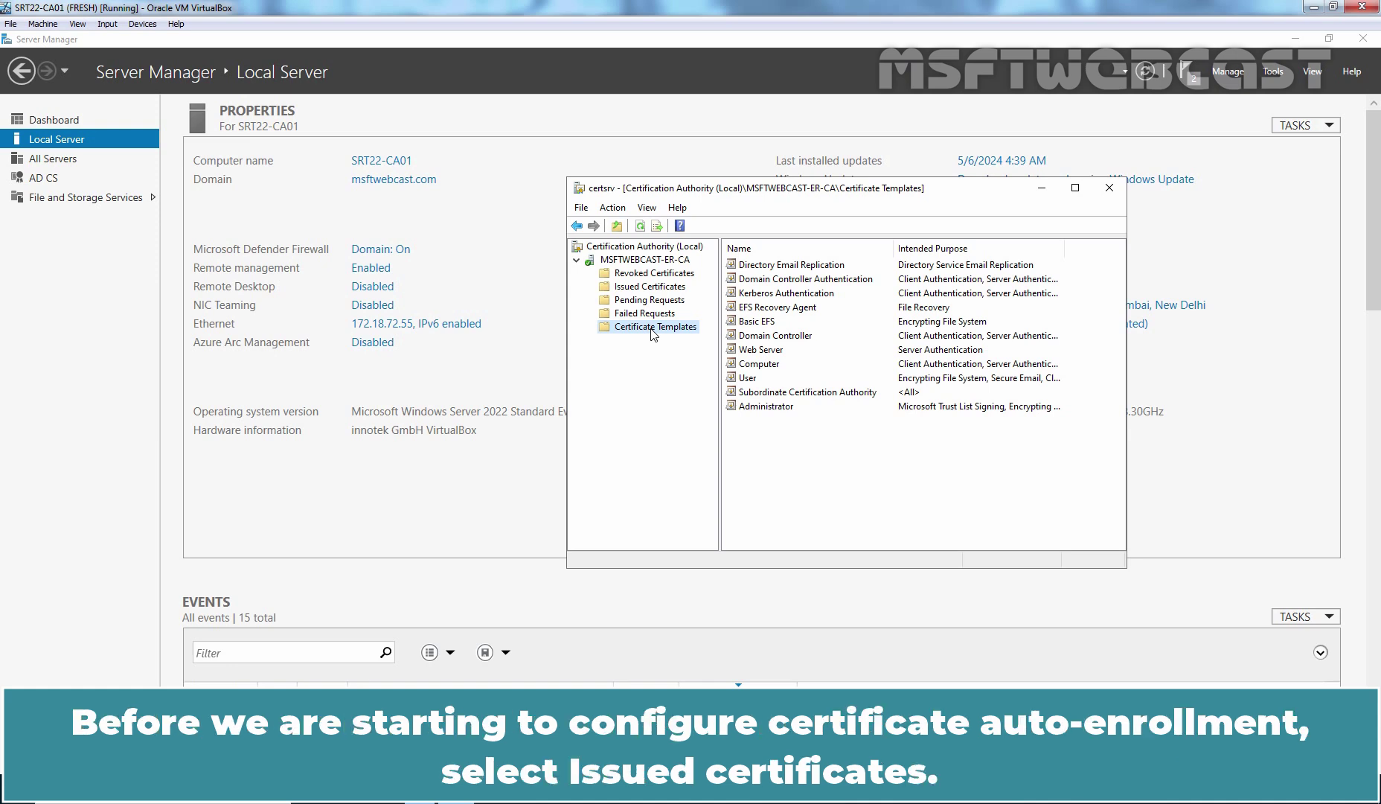
click(633, 288)
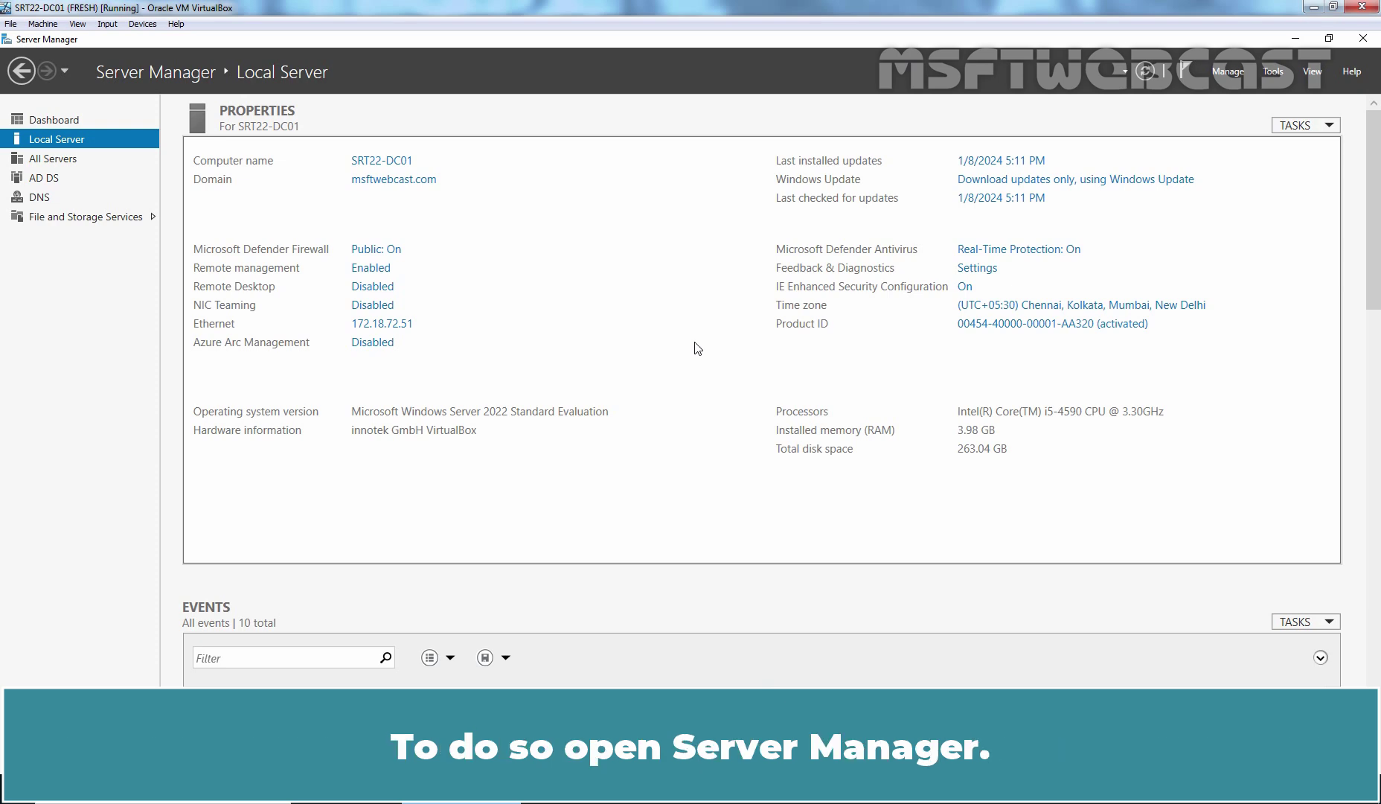
From Server Manager Tools, create a new GPO named 'C_Computer Certificate Auto-enrollment' under Group Policy Objects.
click(1273, 72)
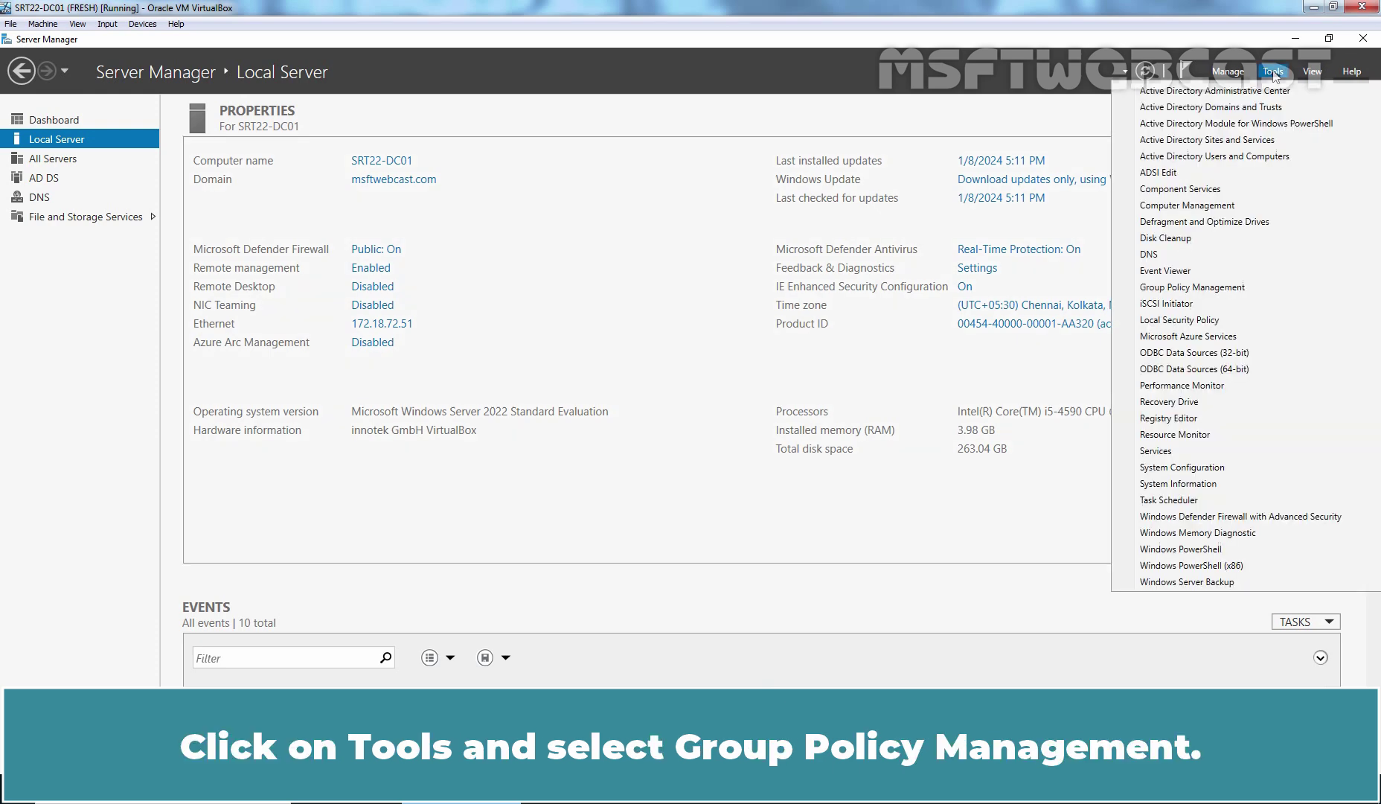
click(1218, 290)
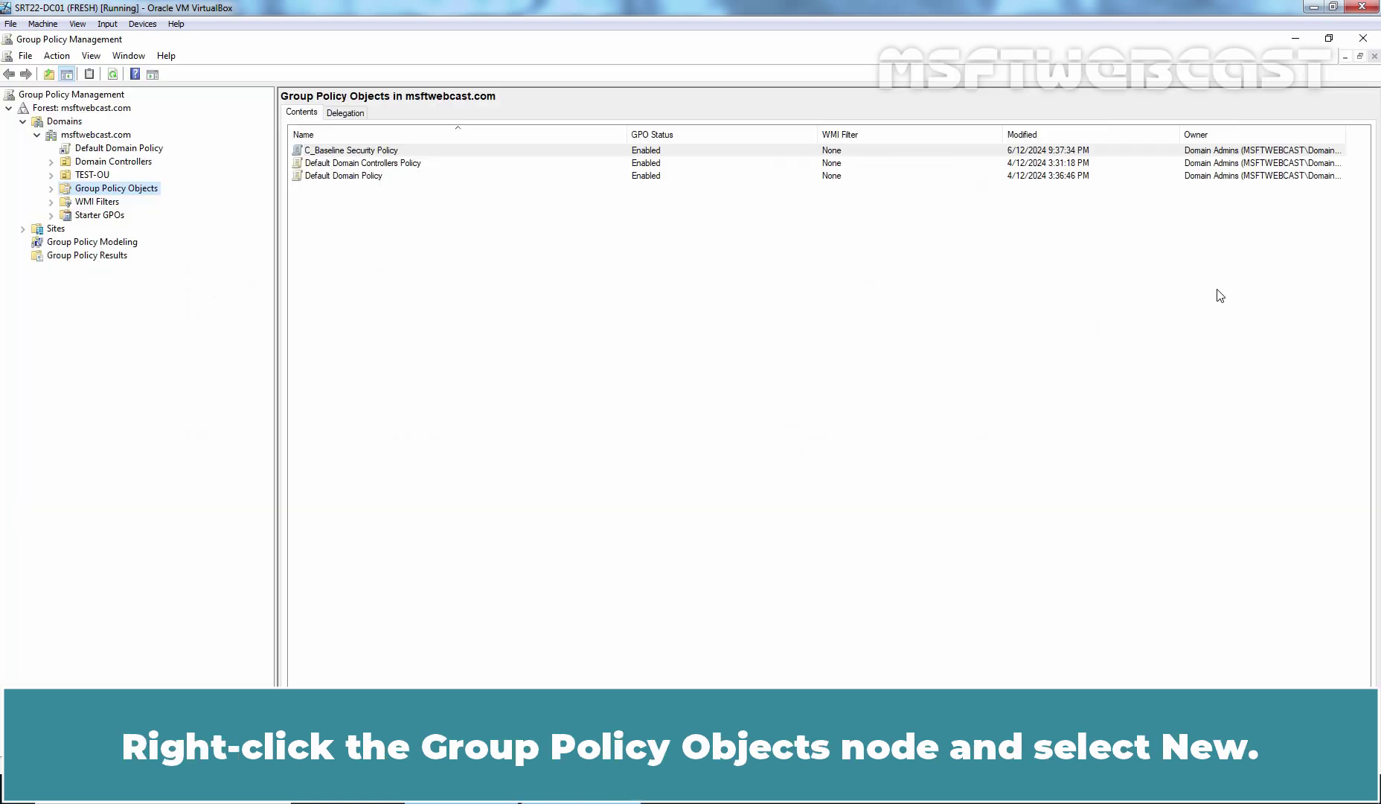
right_click(143, 189)
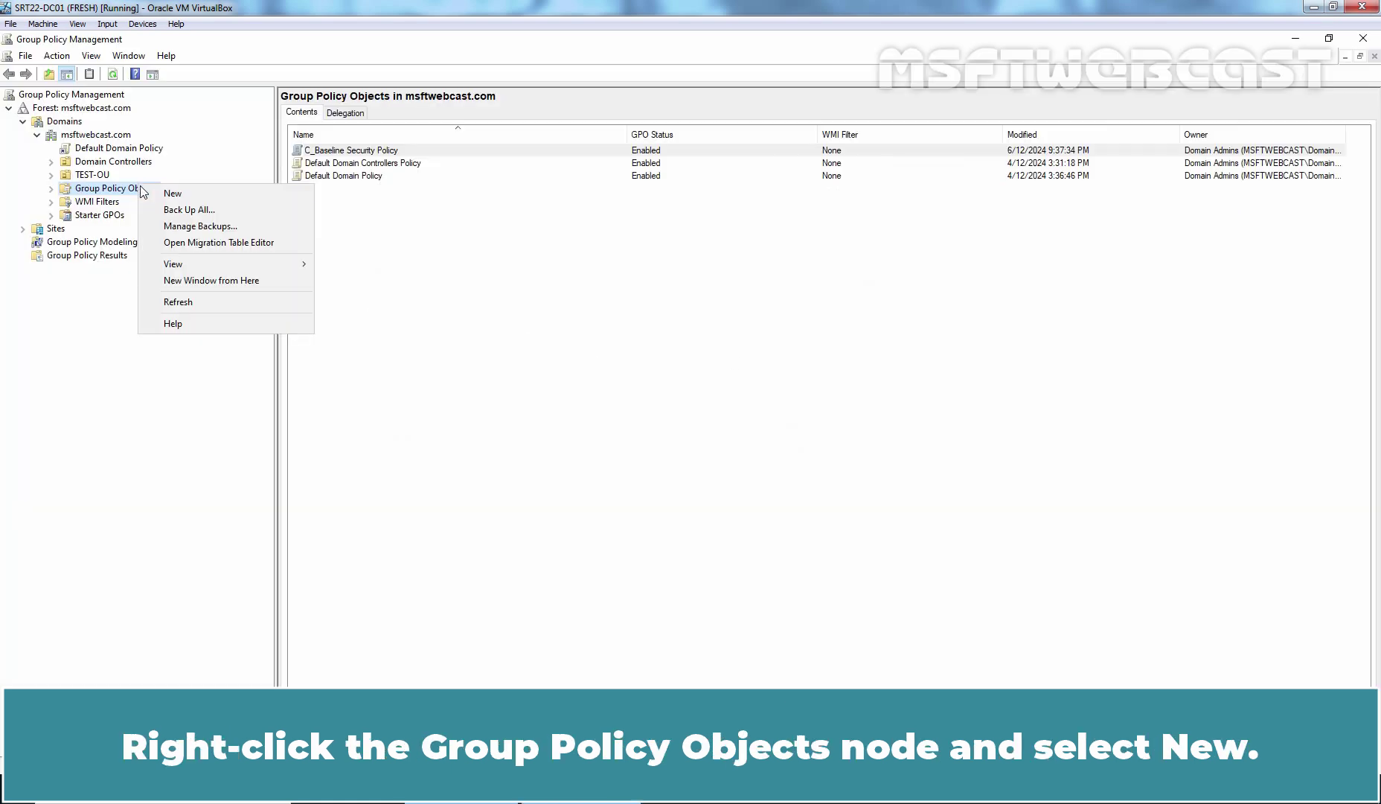
click(205, 195)
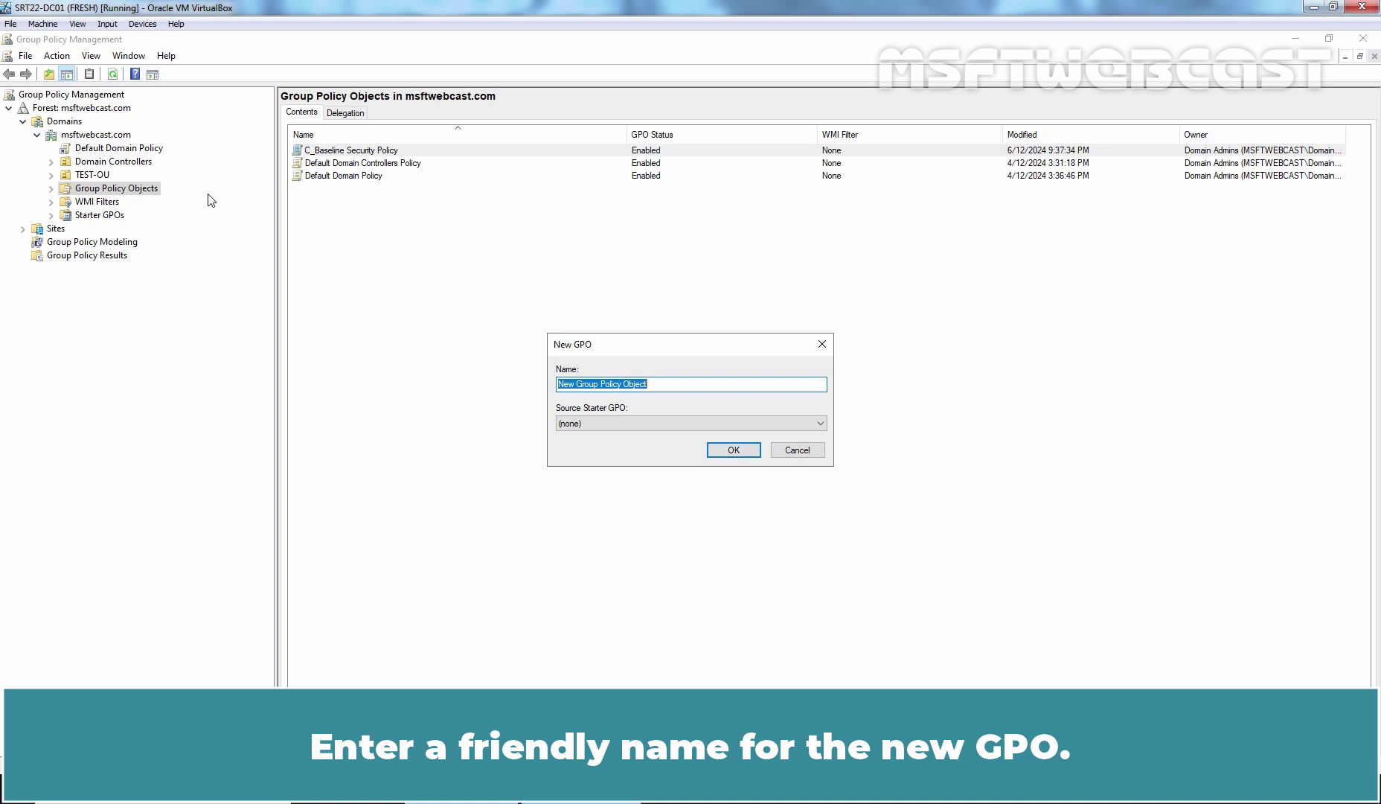
text(C_Computer C)
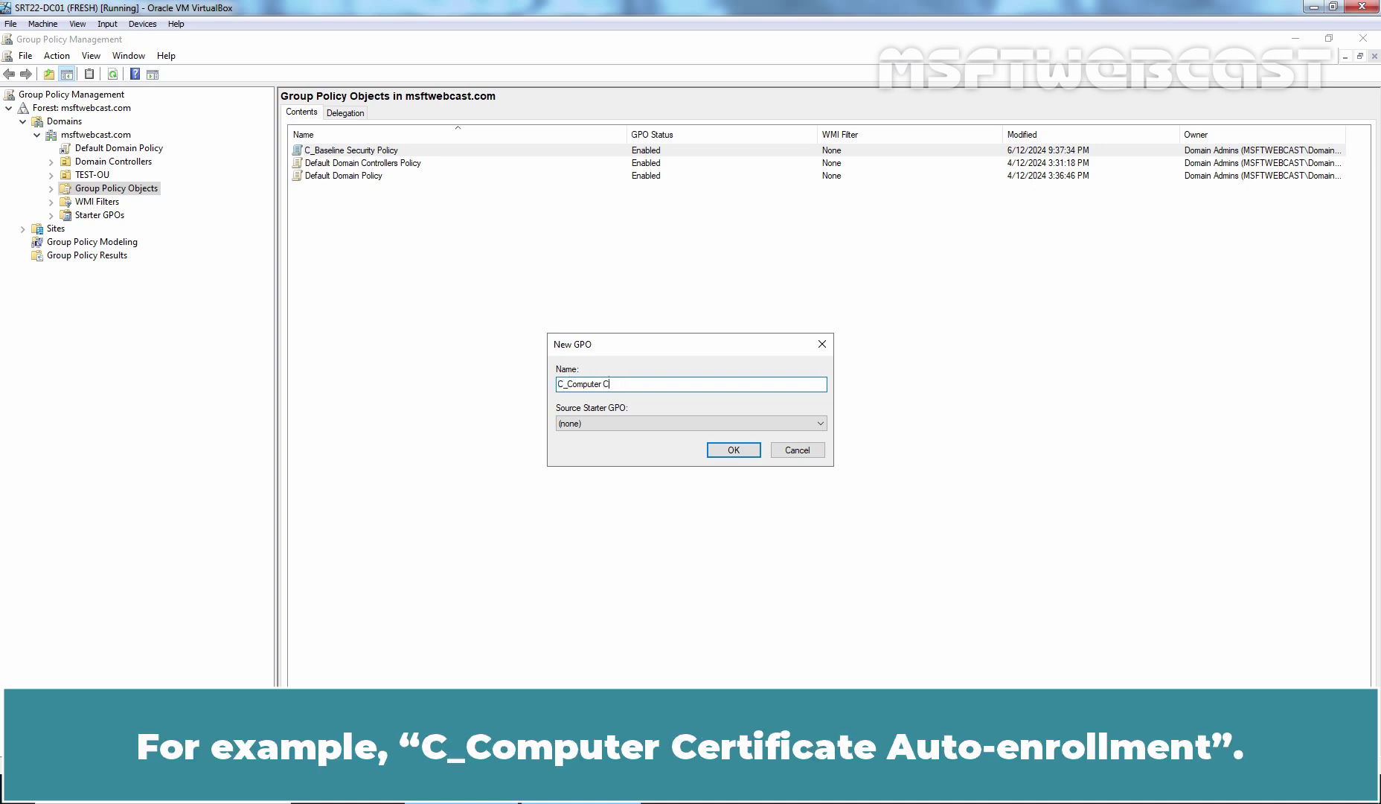
text(ertificate Auto-enrollment)
click(736, 450)
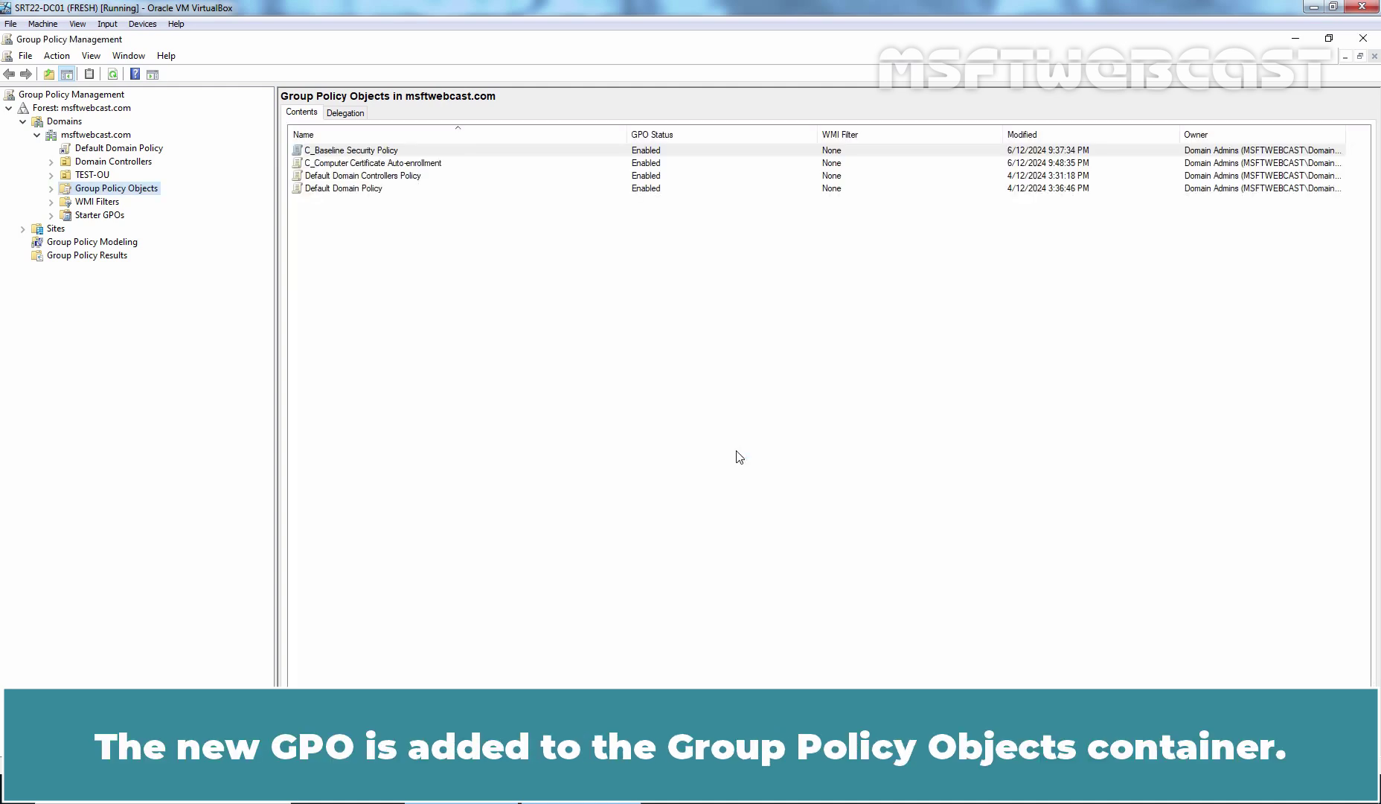
Open the C_Computer Certificate Auto-enrollment GPO in a maximized policy editor with a wider tree pane.
click(51, 190)
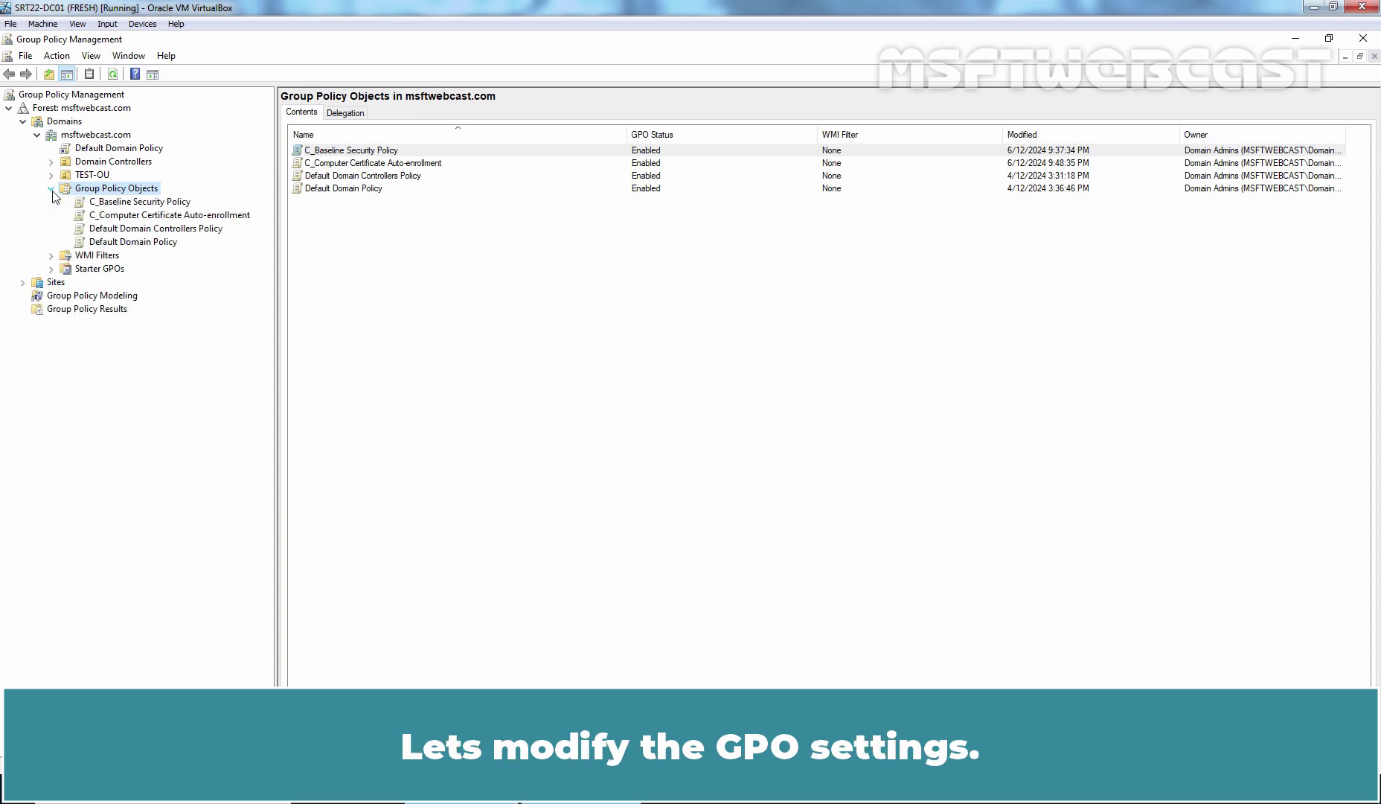
click(113, 216)
right_click(114, 217)
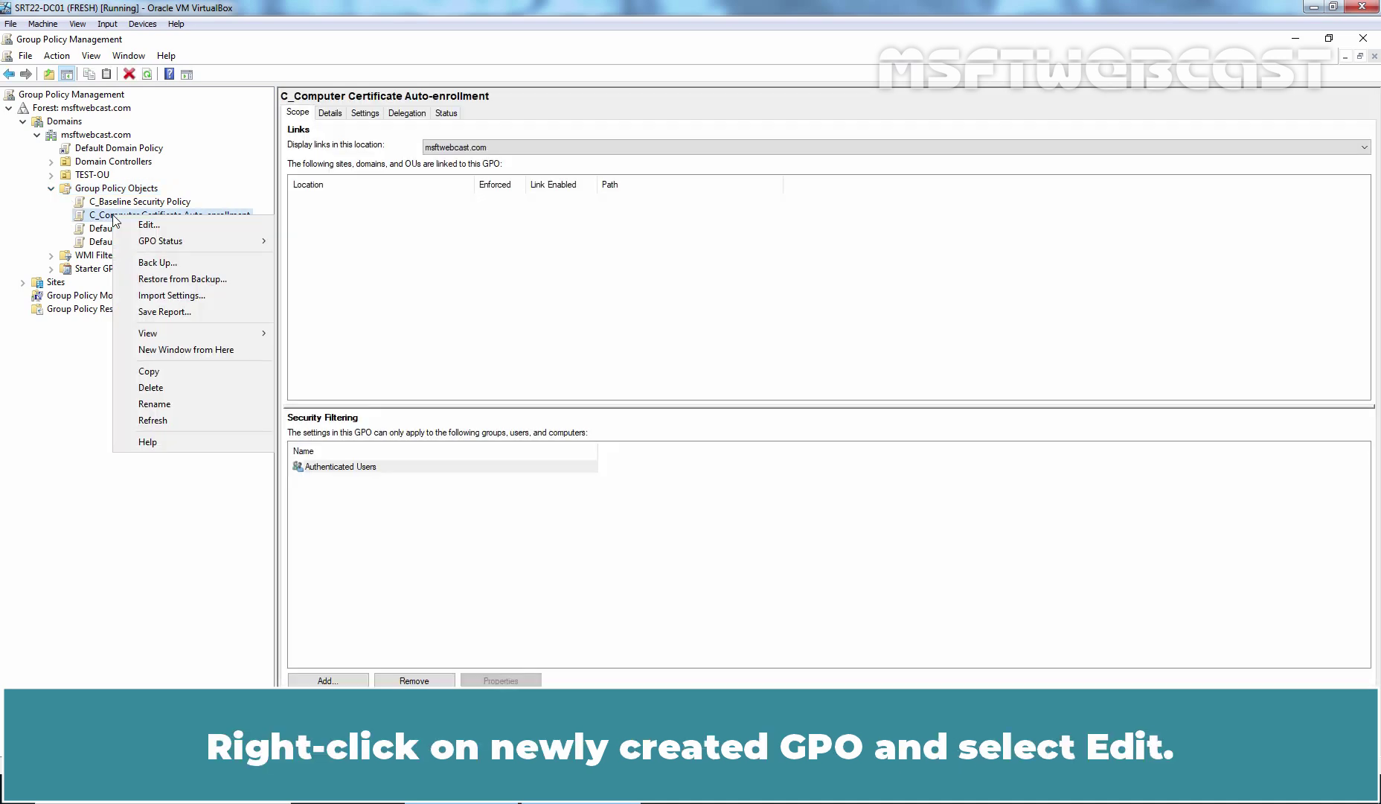
click(199, 223)
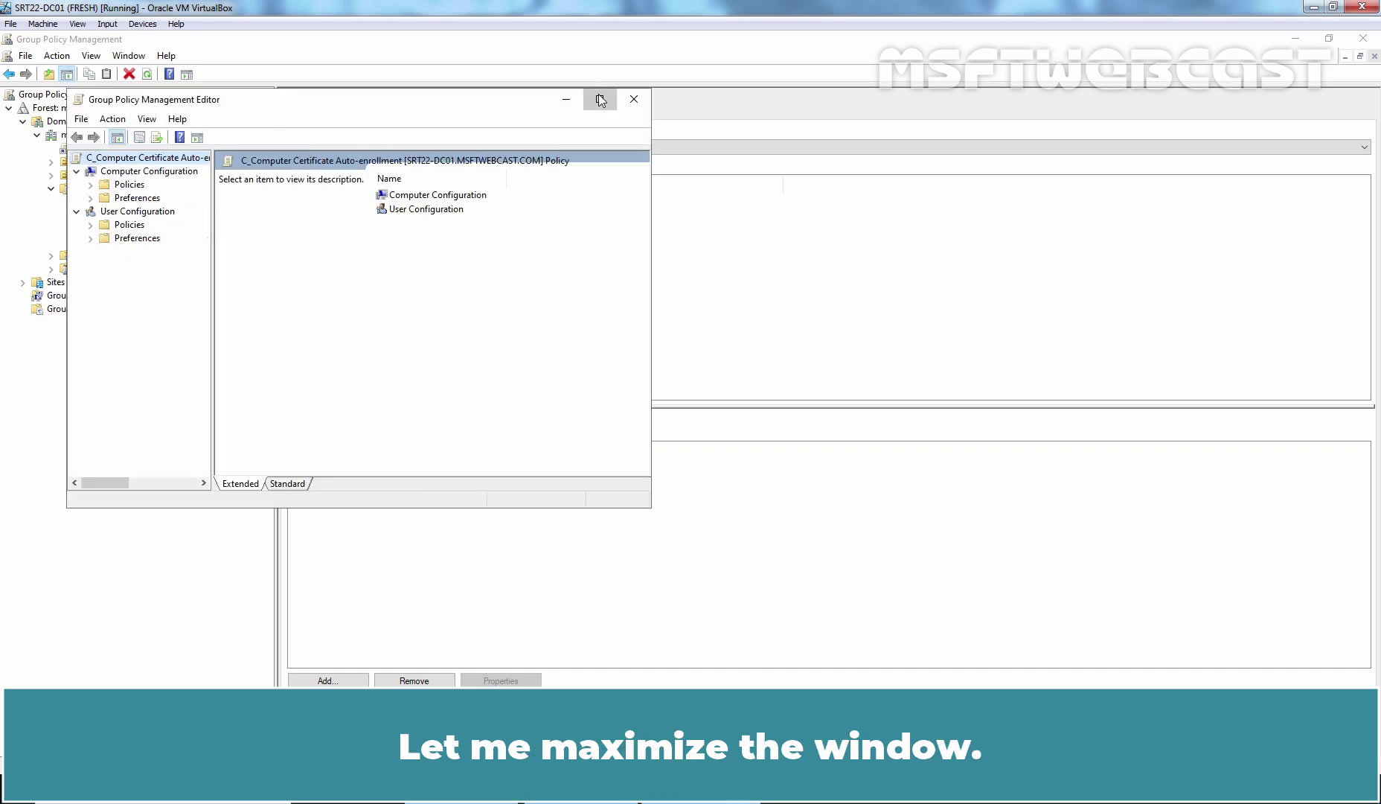
click(599, 99)
drag(146, 256, 244, 259)
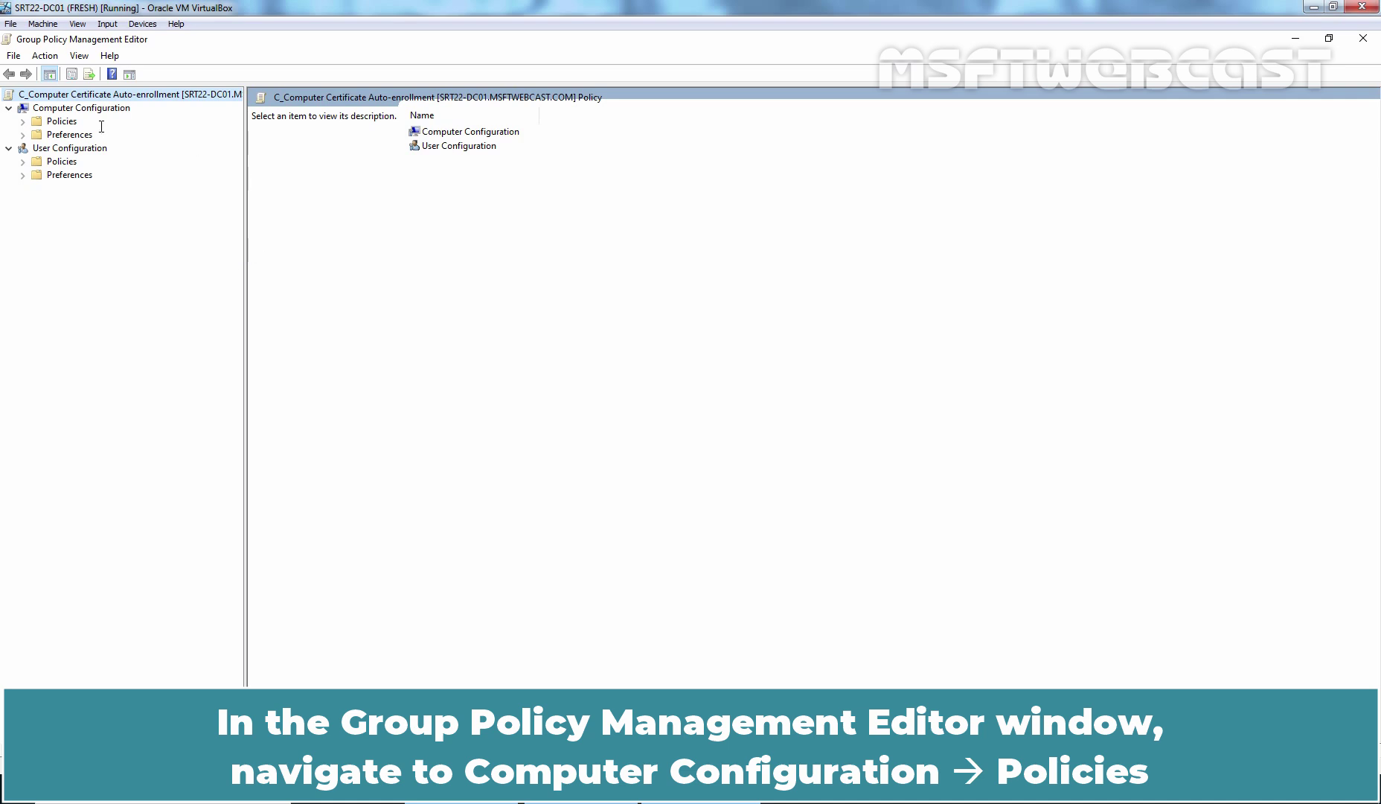
Navigate to Computer Configuration > Policies > Windows Settings > Security Settings > Public Key Policies.
click(84, 110)
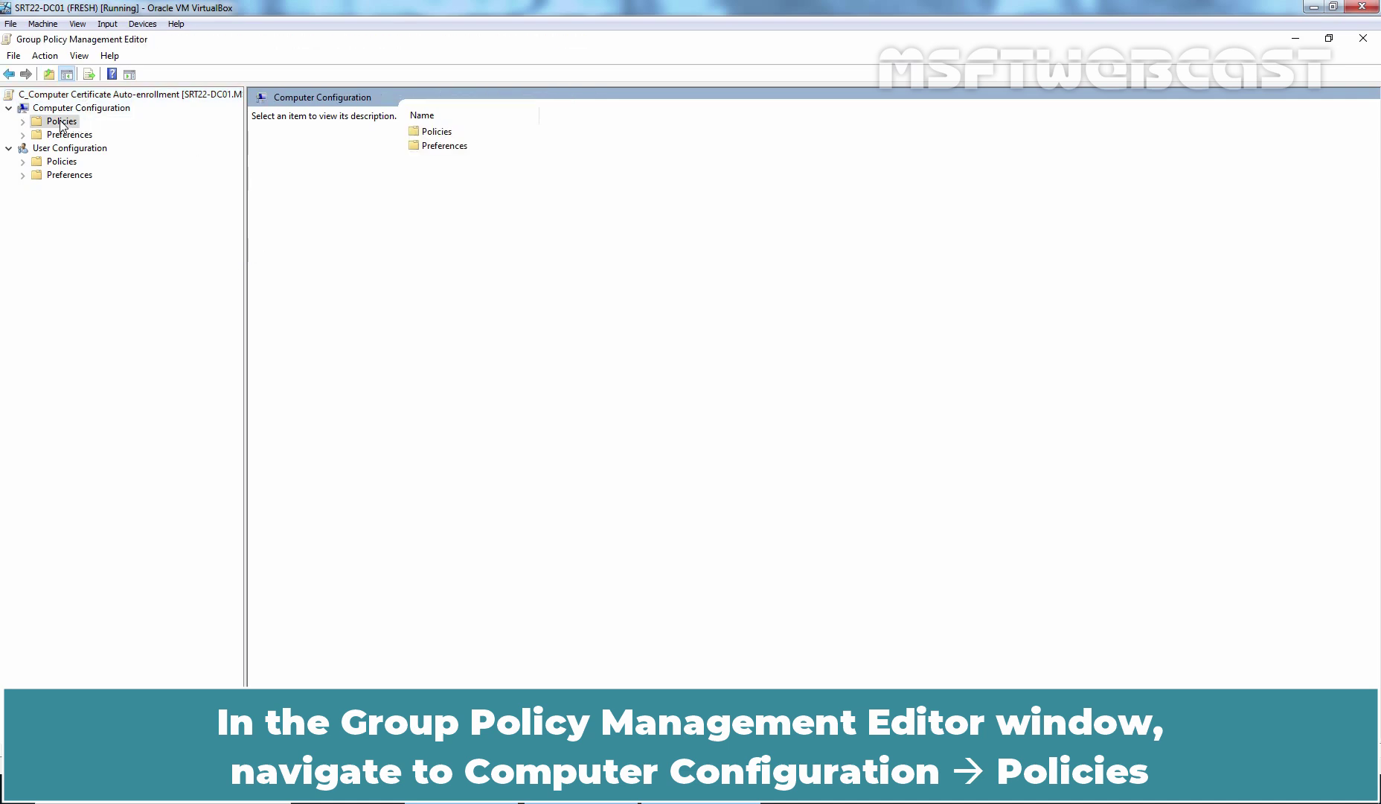
double_click(61, 123)
click(98, 150)
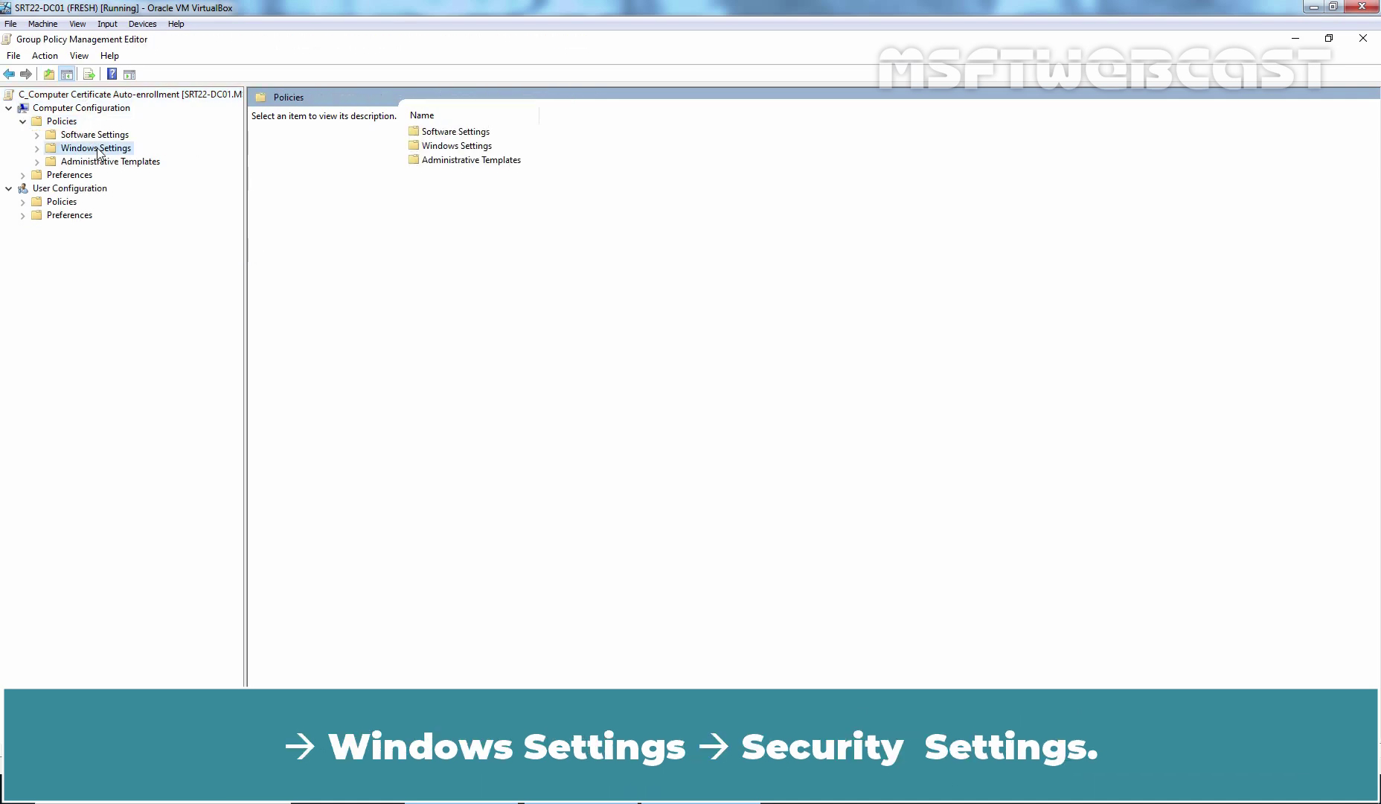
double_click(98, 149)
click(108, 189)
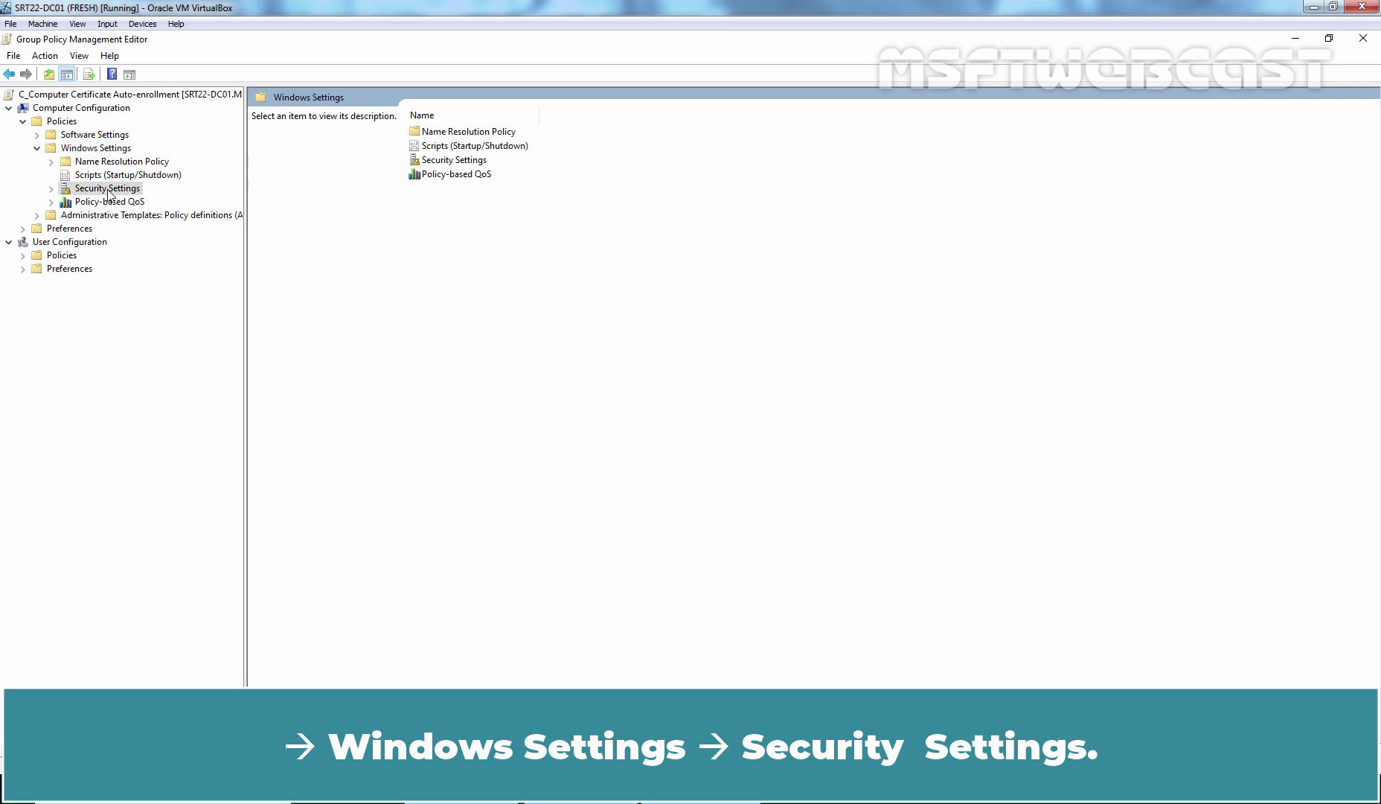
double_click(107, 188)
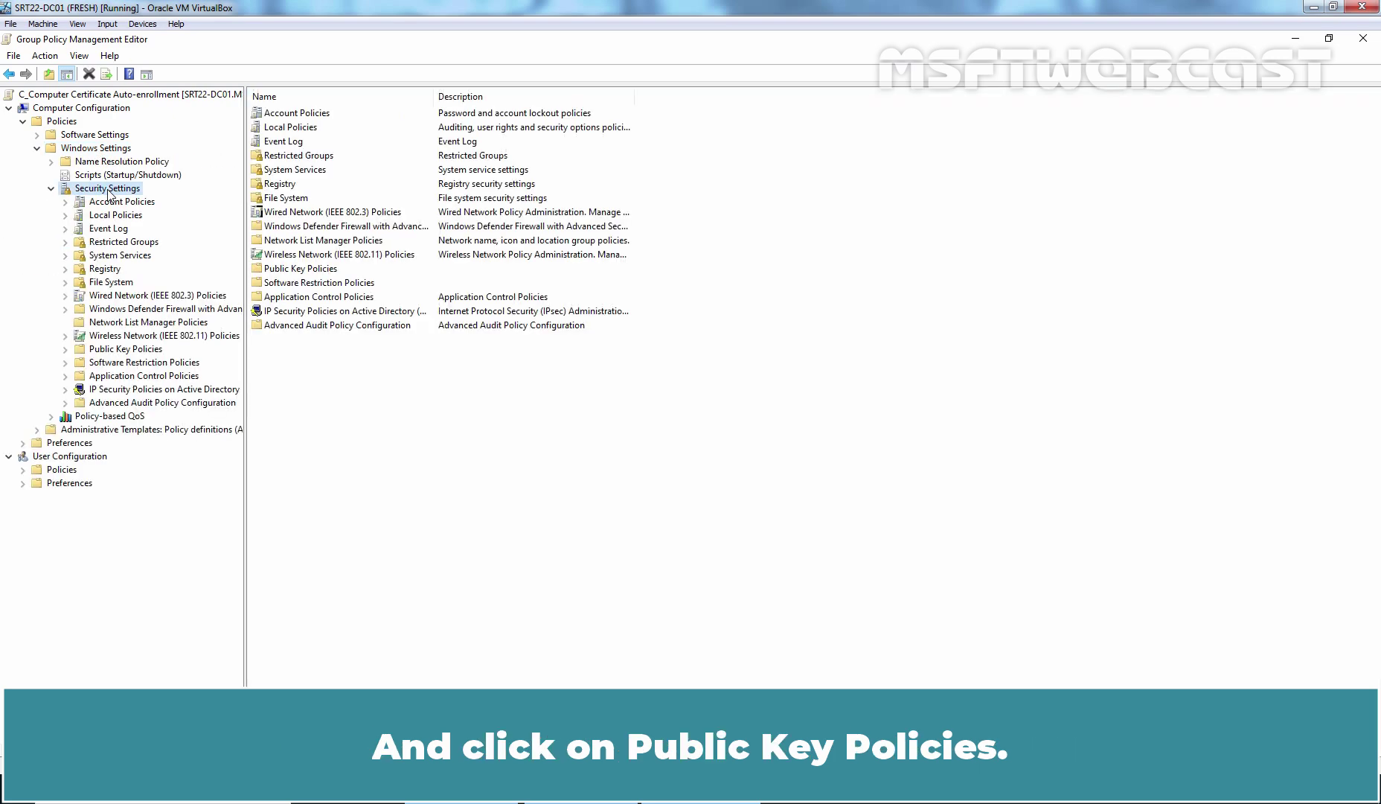
click(124, 348)
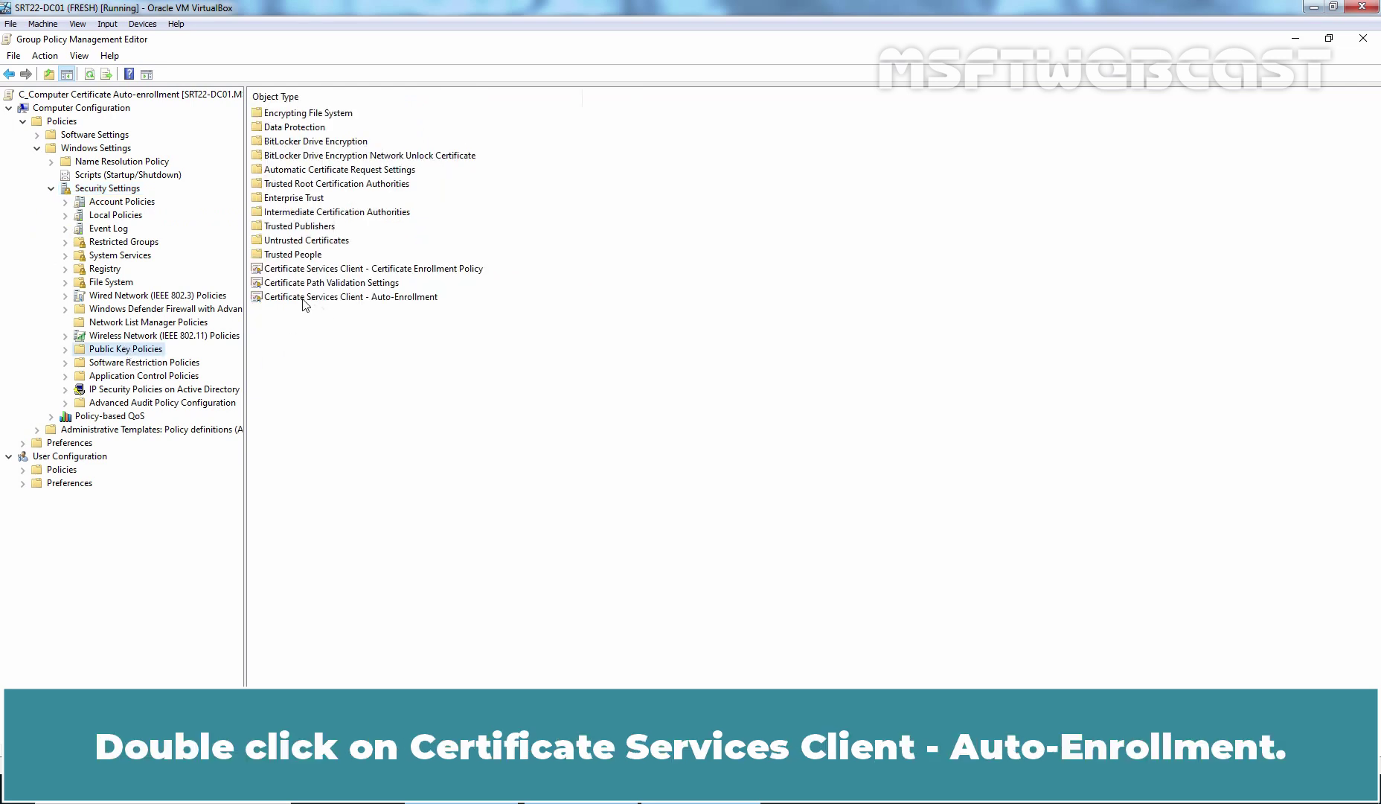
Set Certificate Services Client - Auto-Enrollment to Enabled with renewal and template-update options checked.
click(361, 298)
double_click(361, 297)
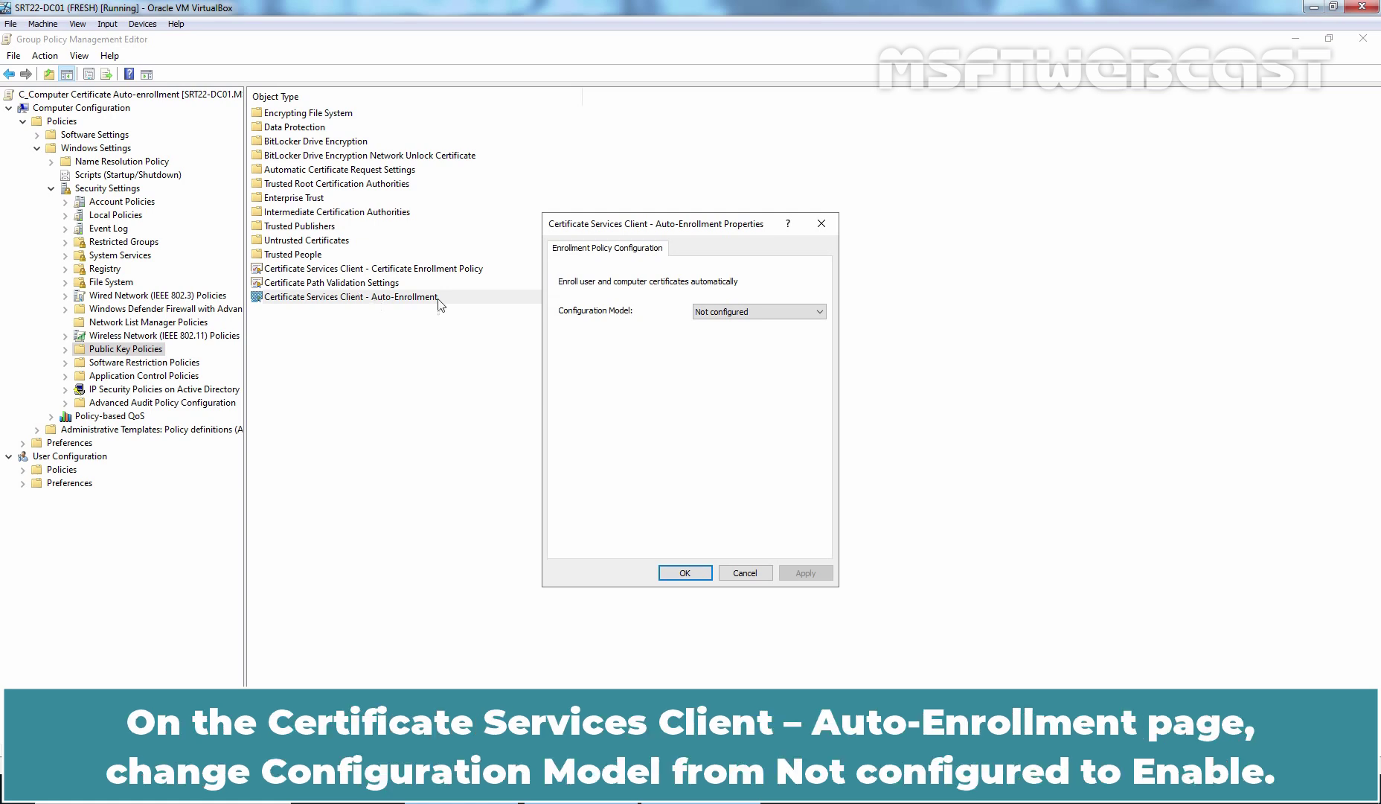
click(748, 316)
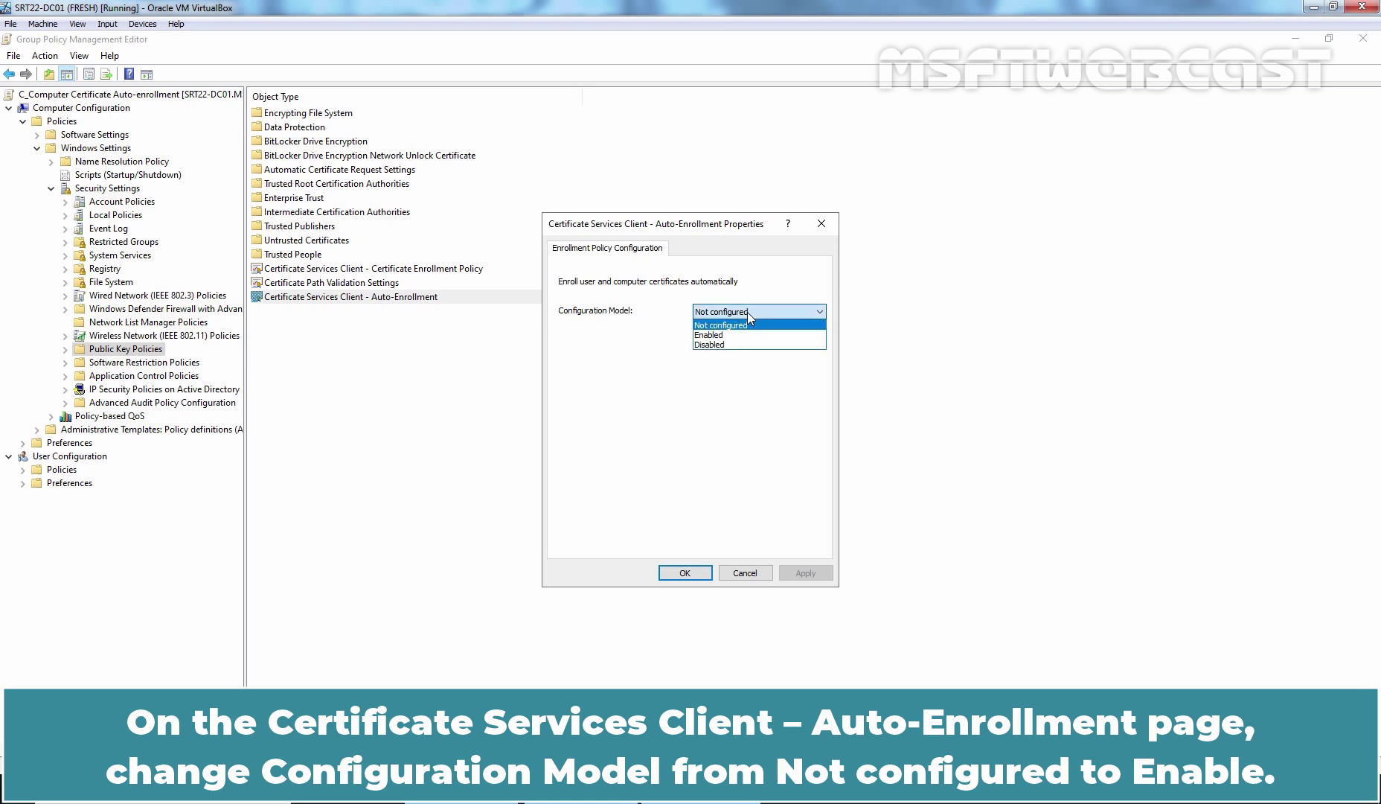
click(750, 336)
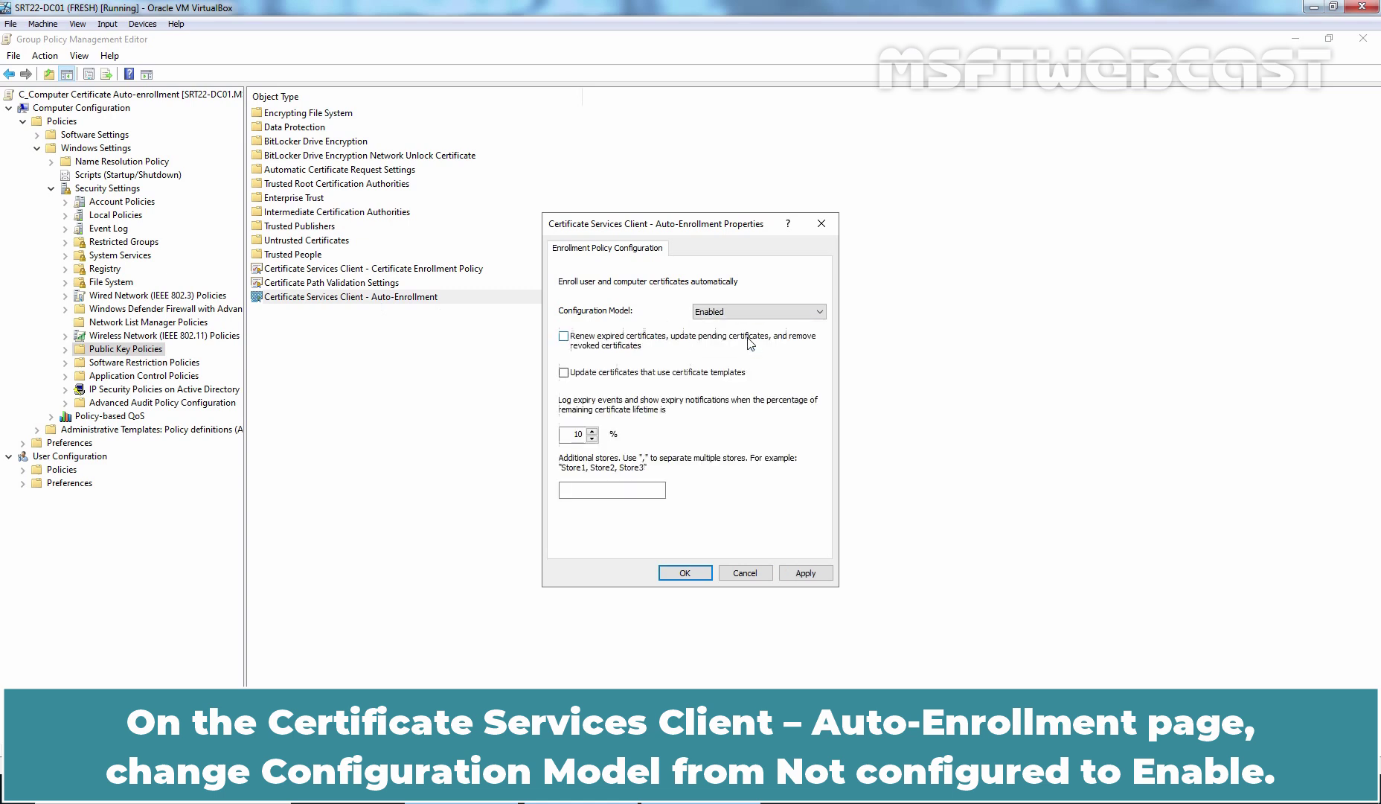
click(609, 341)
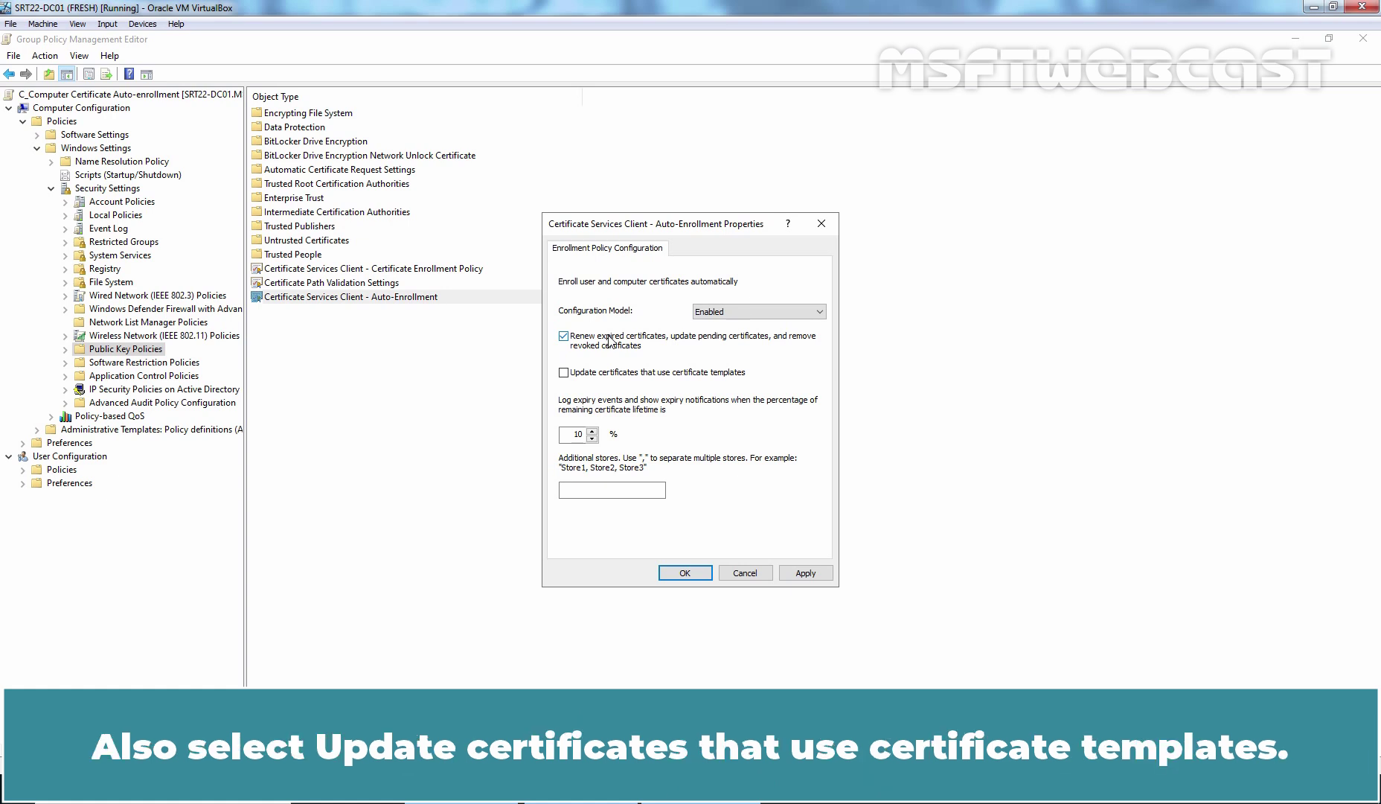
click(609, 373)
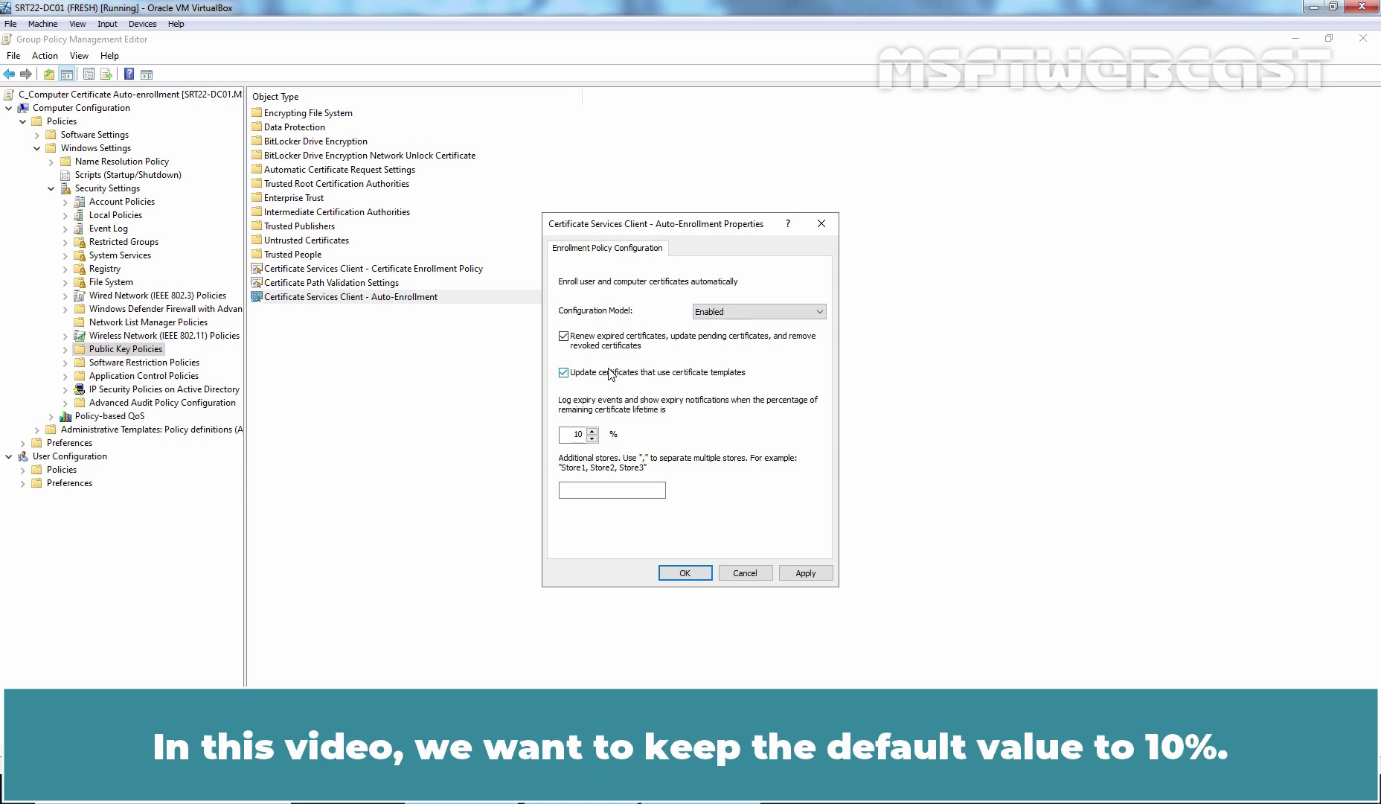
click(804, 572)
click(685, 573)
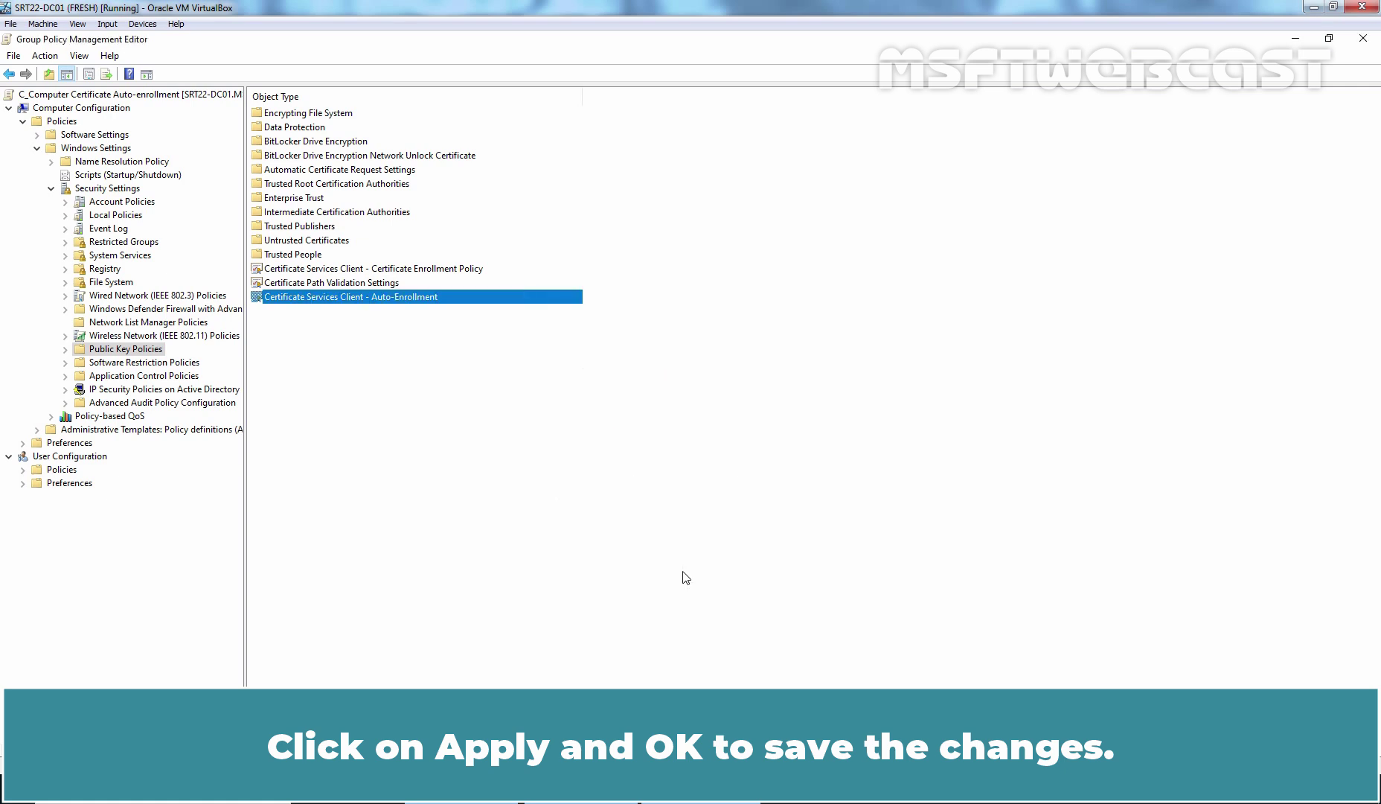
Add a Computer template request under Automatic Certificate Request Settings with the request wizard.
click(65, 349)
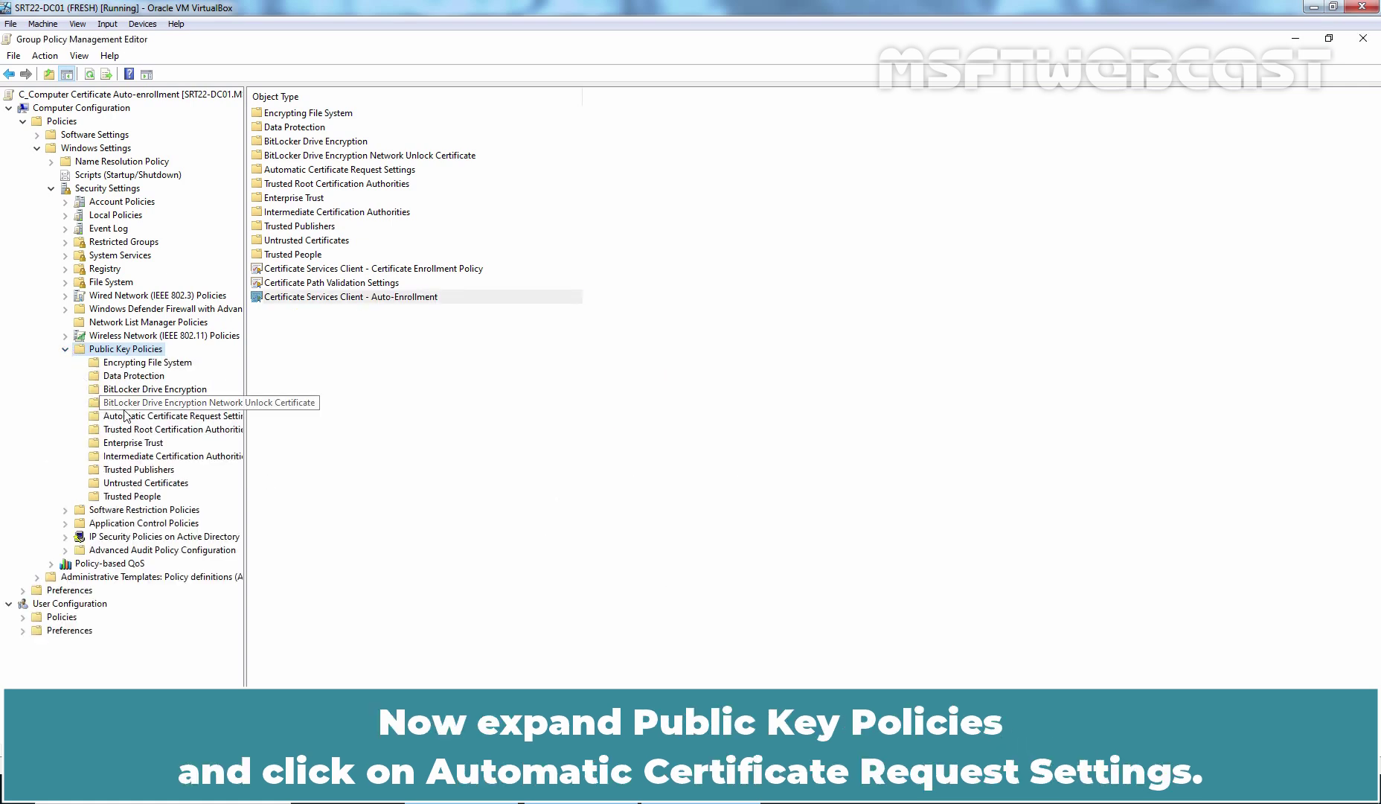
click(142, 421)
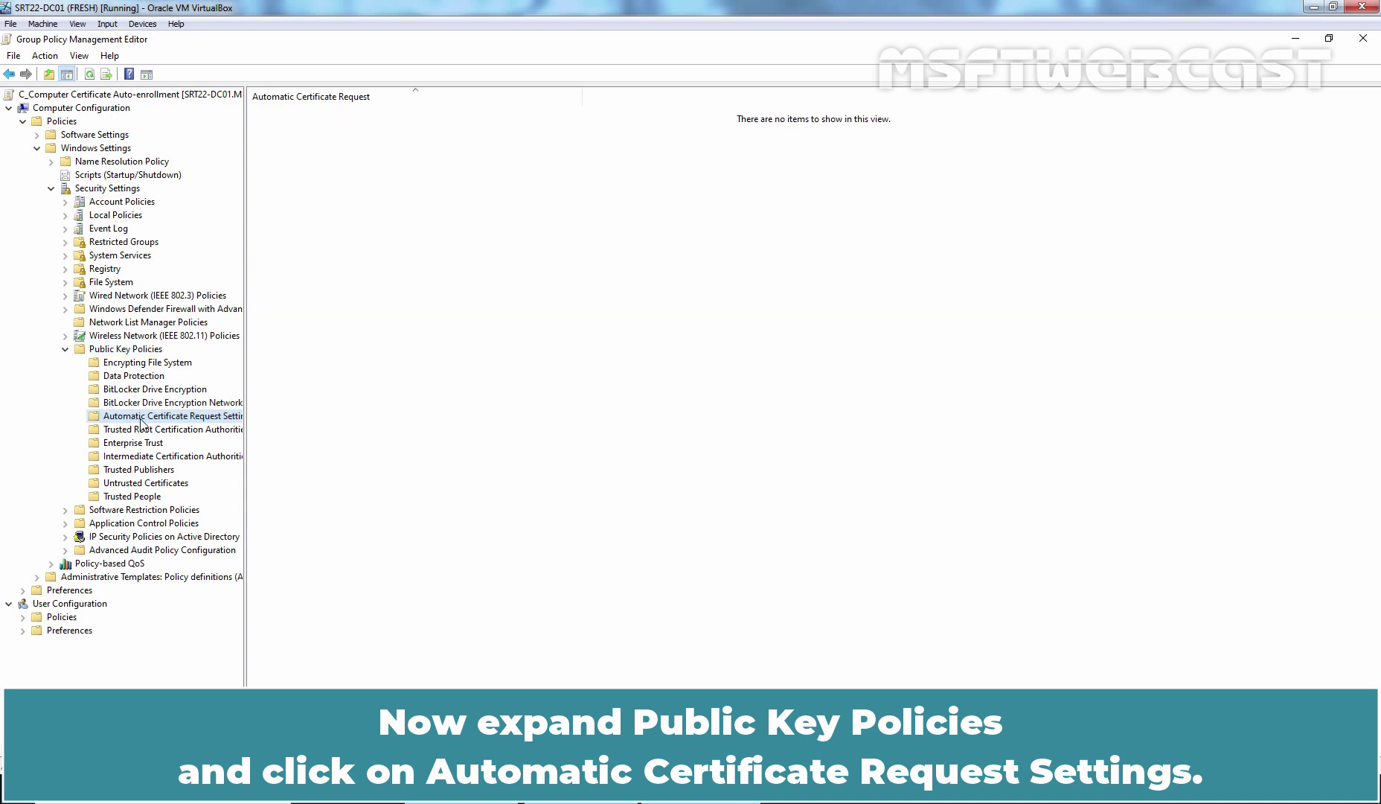
right_click(141, 422)
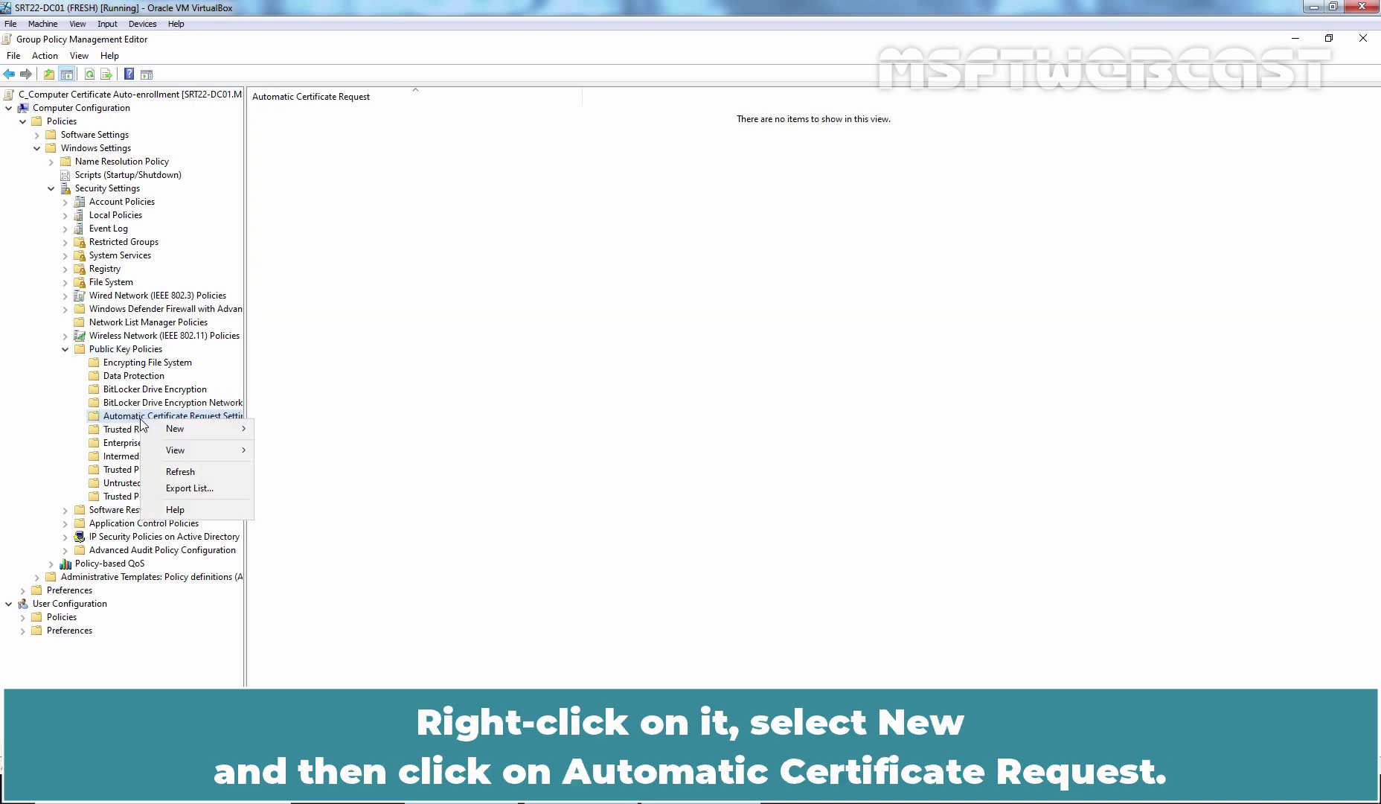
mouse_move(188, 434)
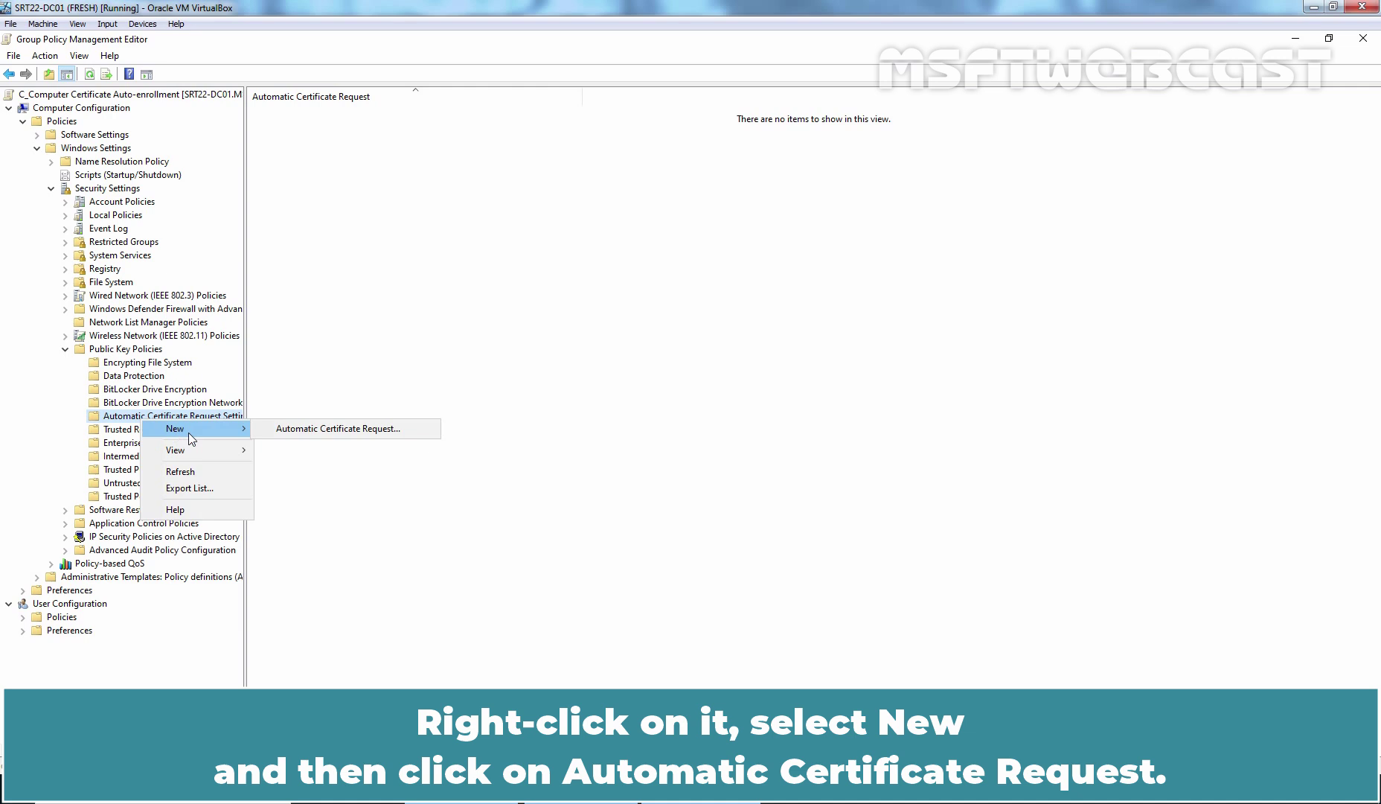
click(362, 428)
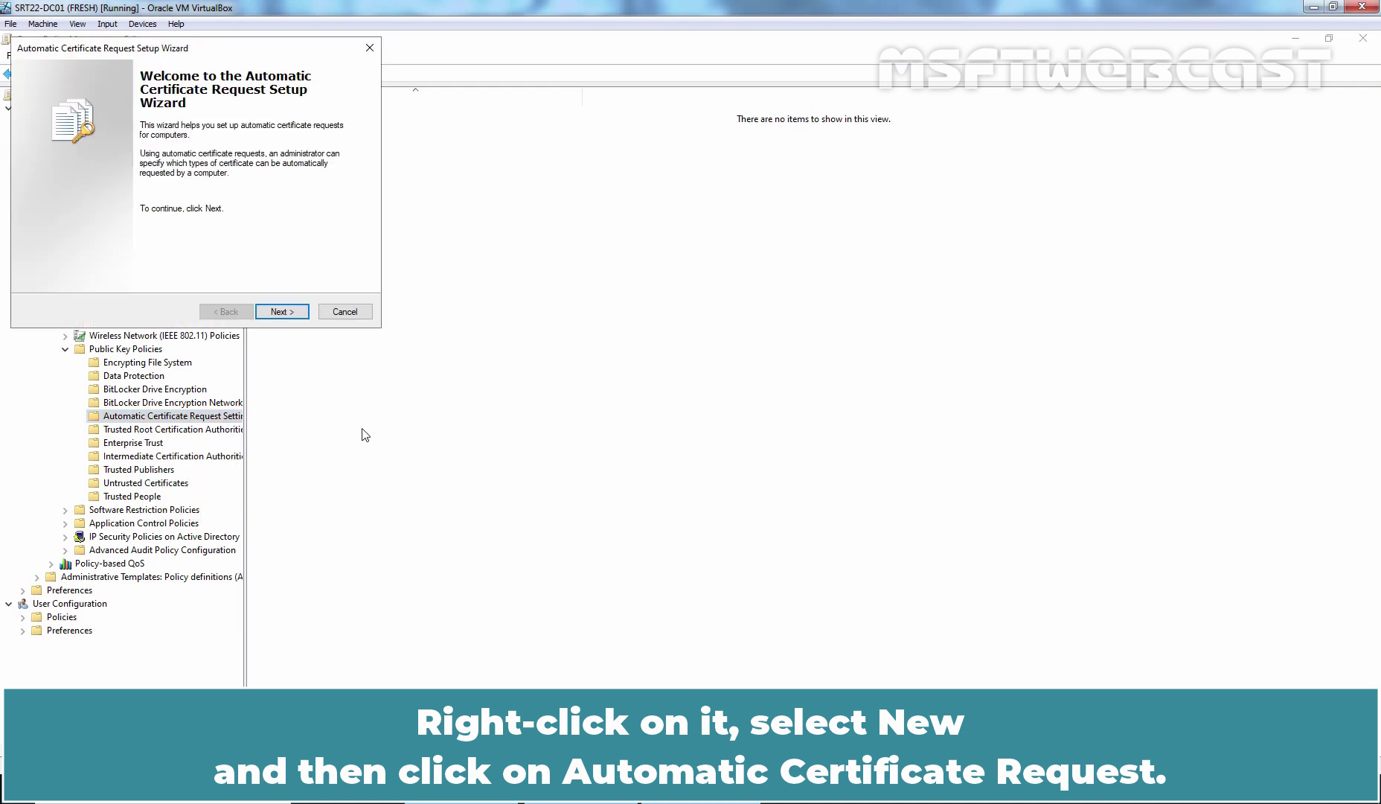
click(281, 312)
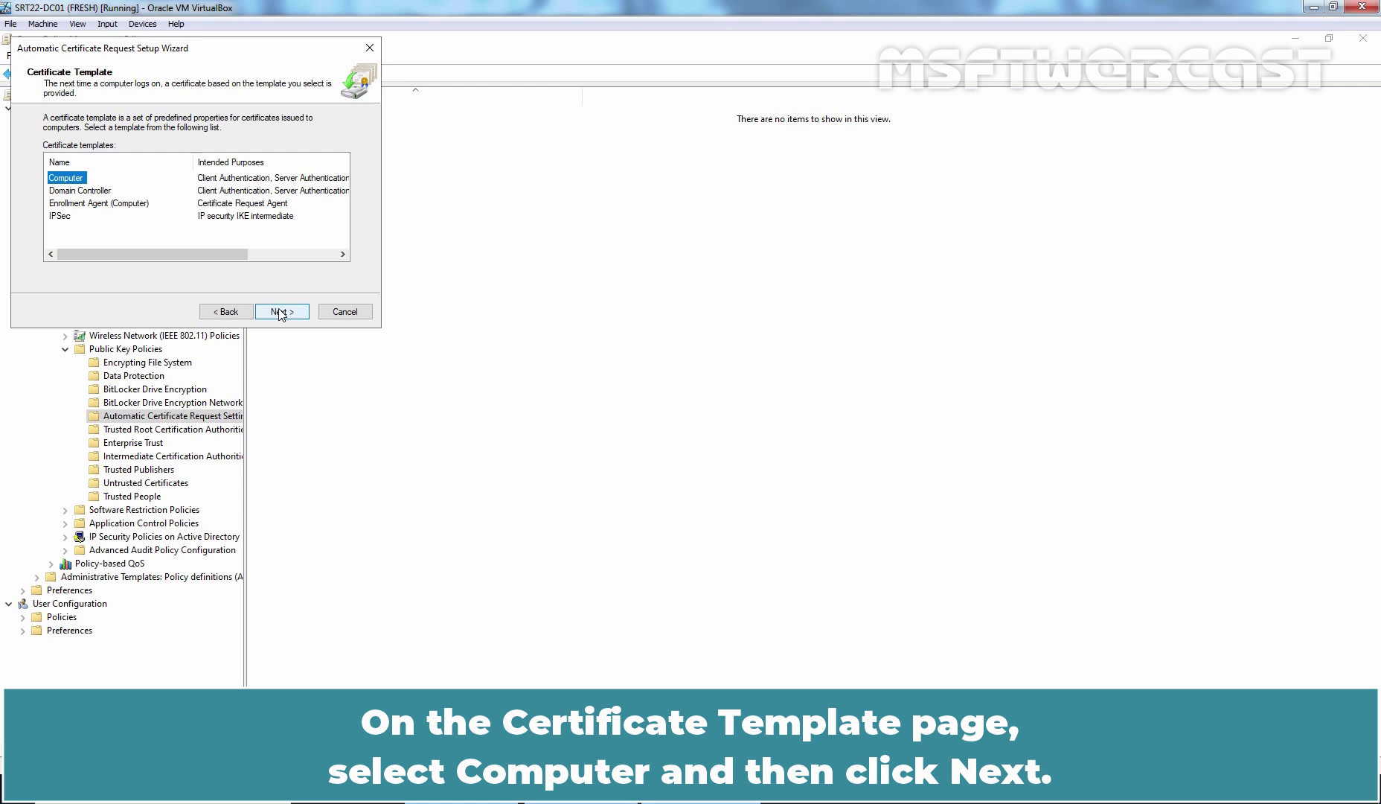
click(281, 312)
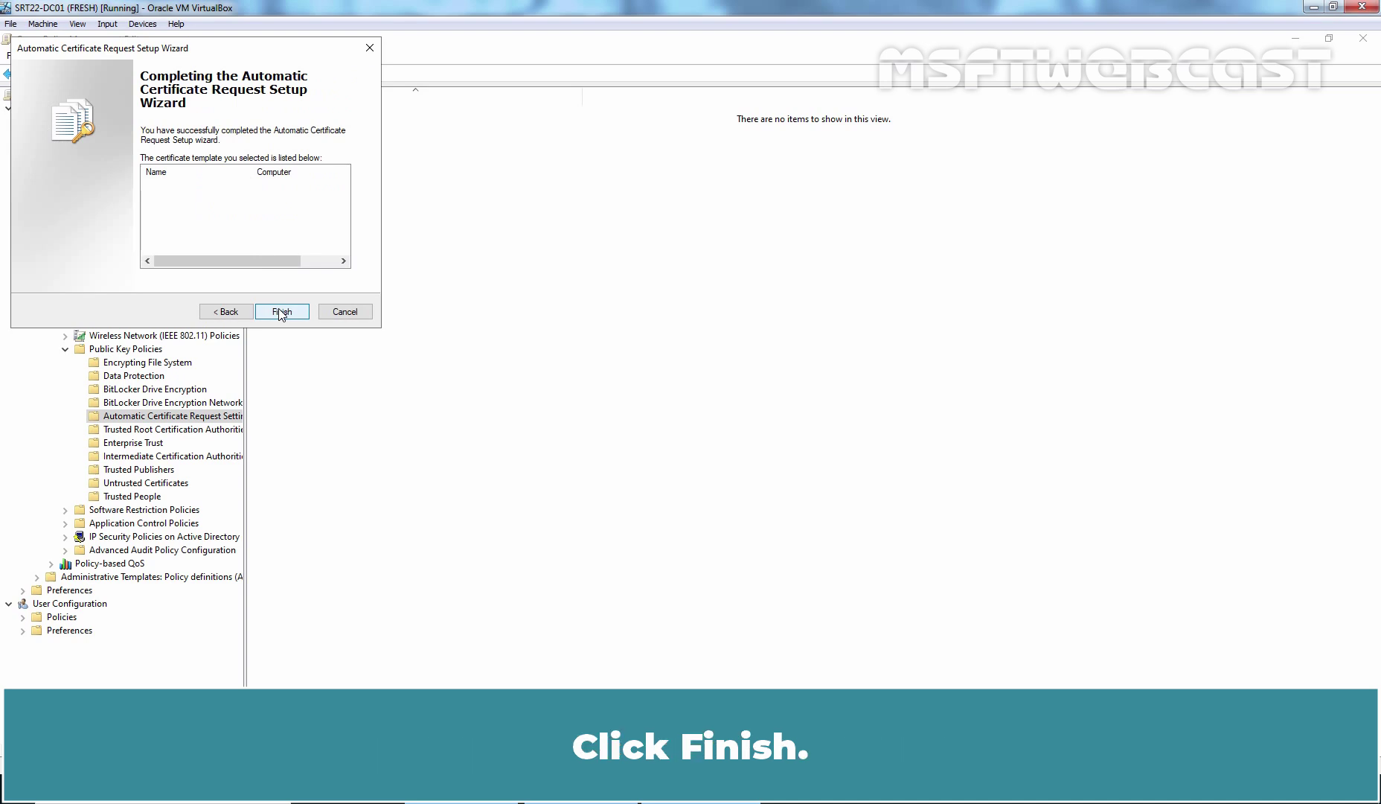
click(281, 311)
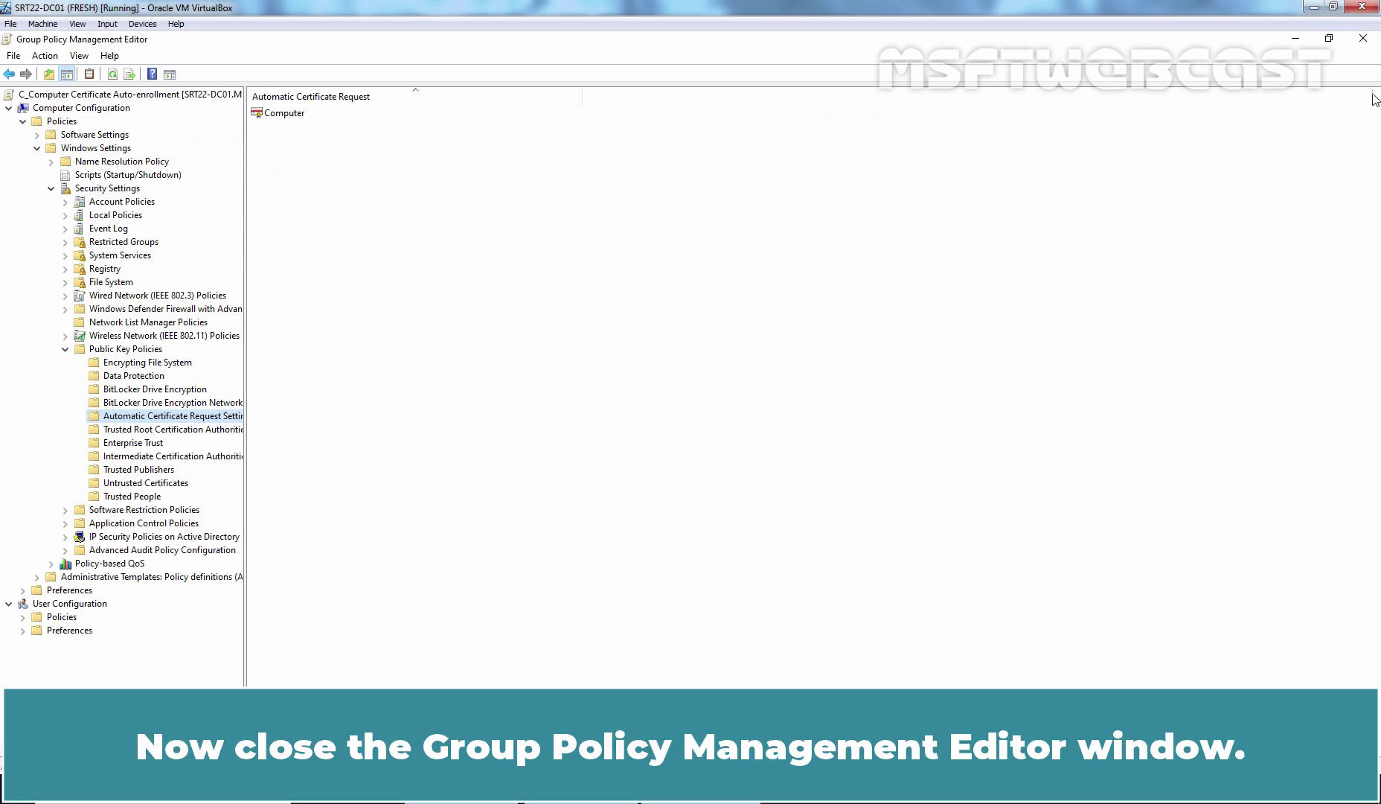
Close the policy editor and link C_Computer Certificate Auto-enrollment to the msftwebcast.com domain.
click(1363, 38)
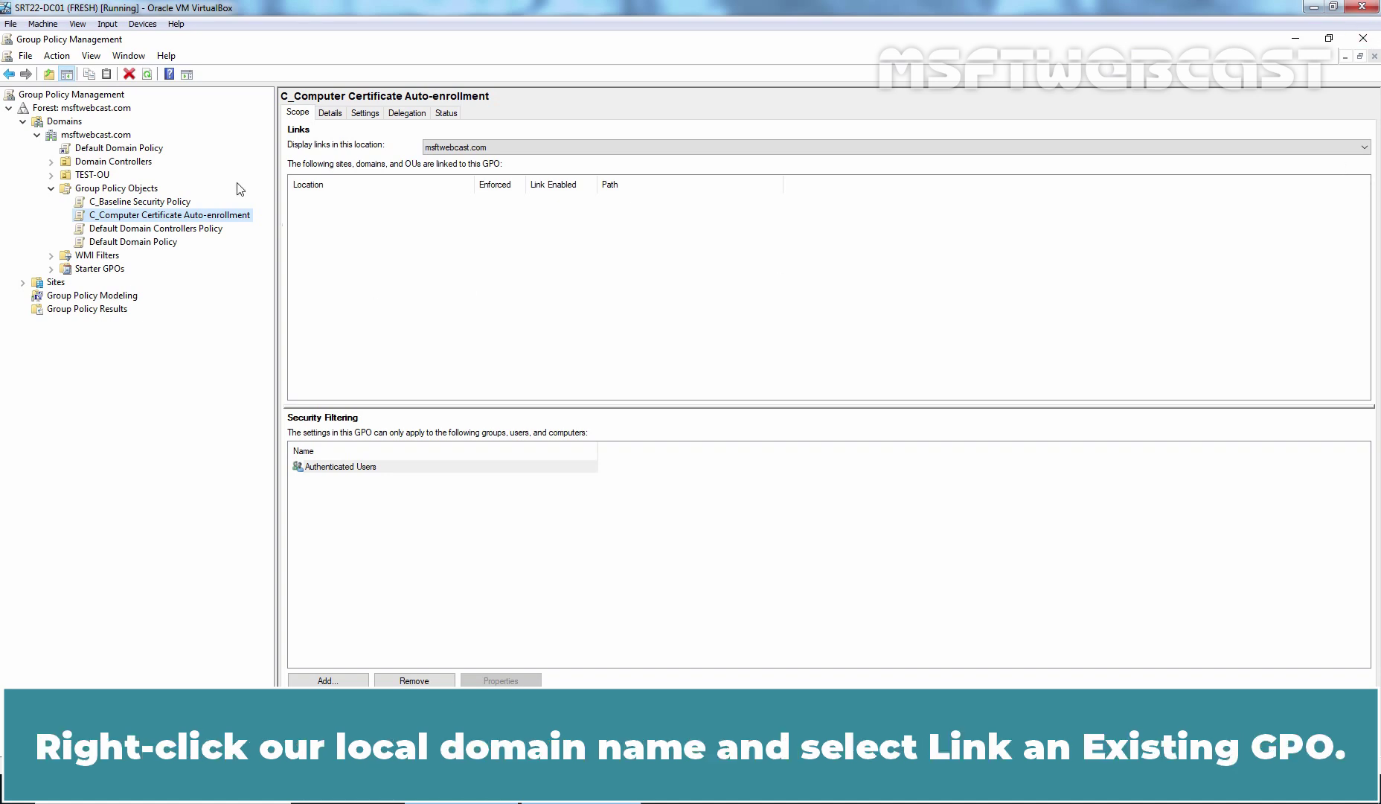
click(88, 136)
right_click(91, 139)
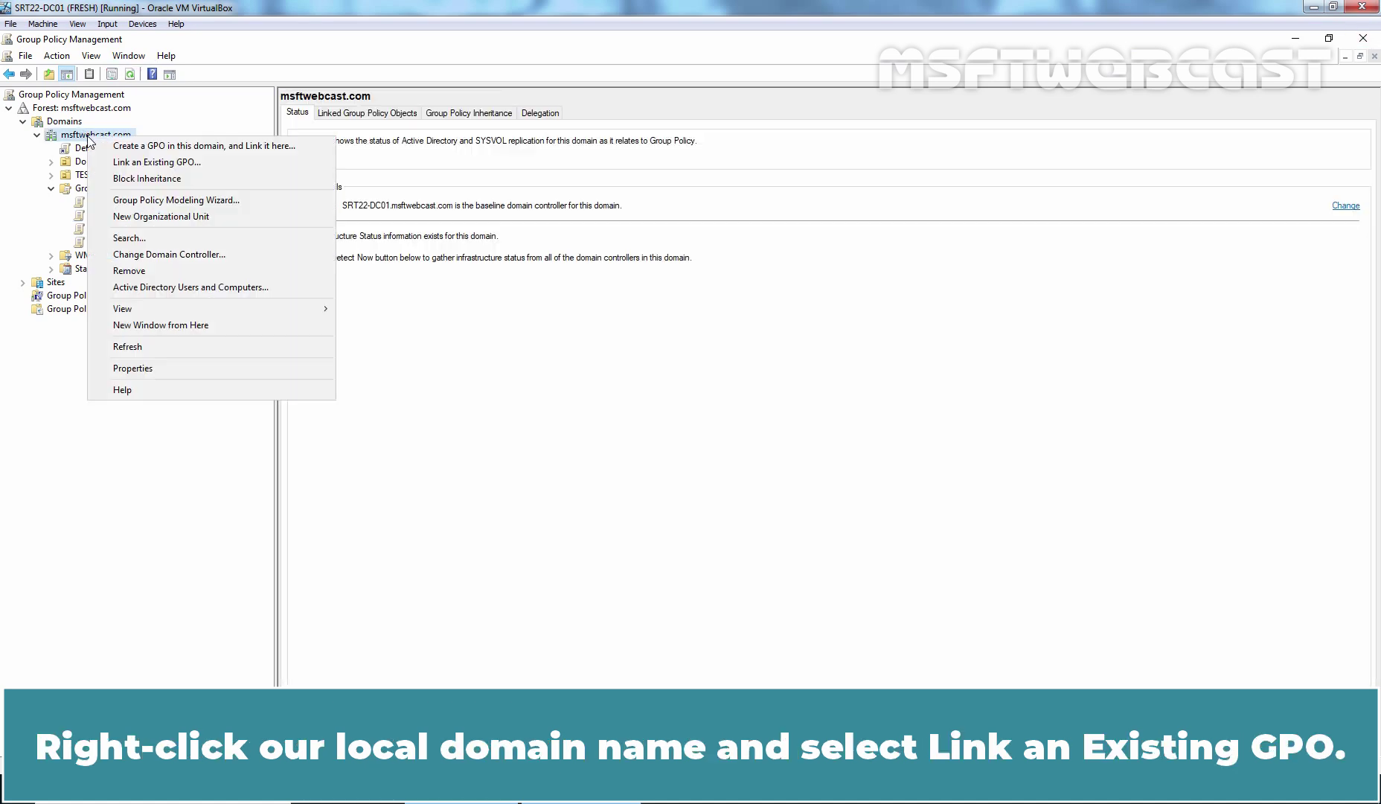
click(209, 163)
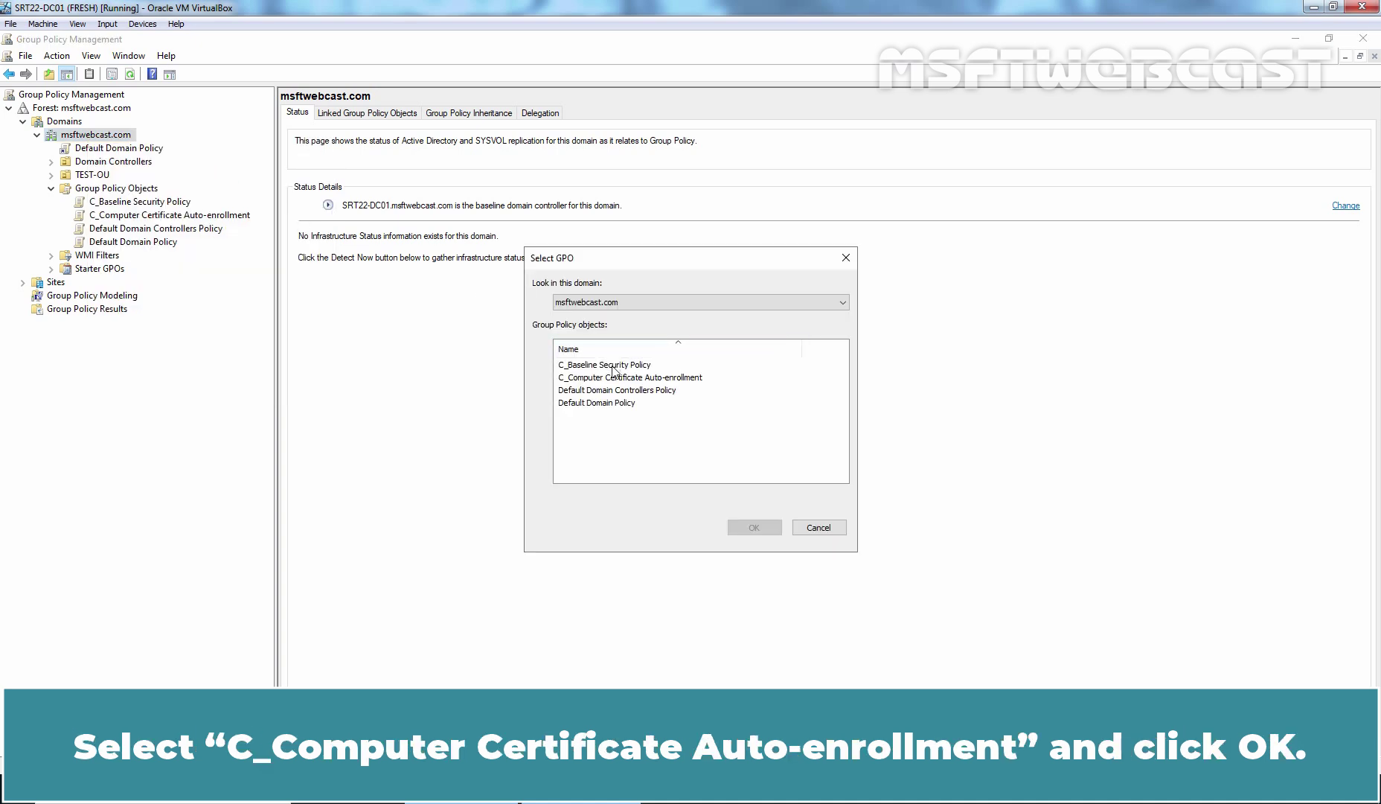
click(618, 379)
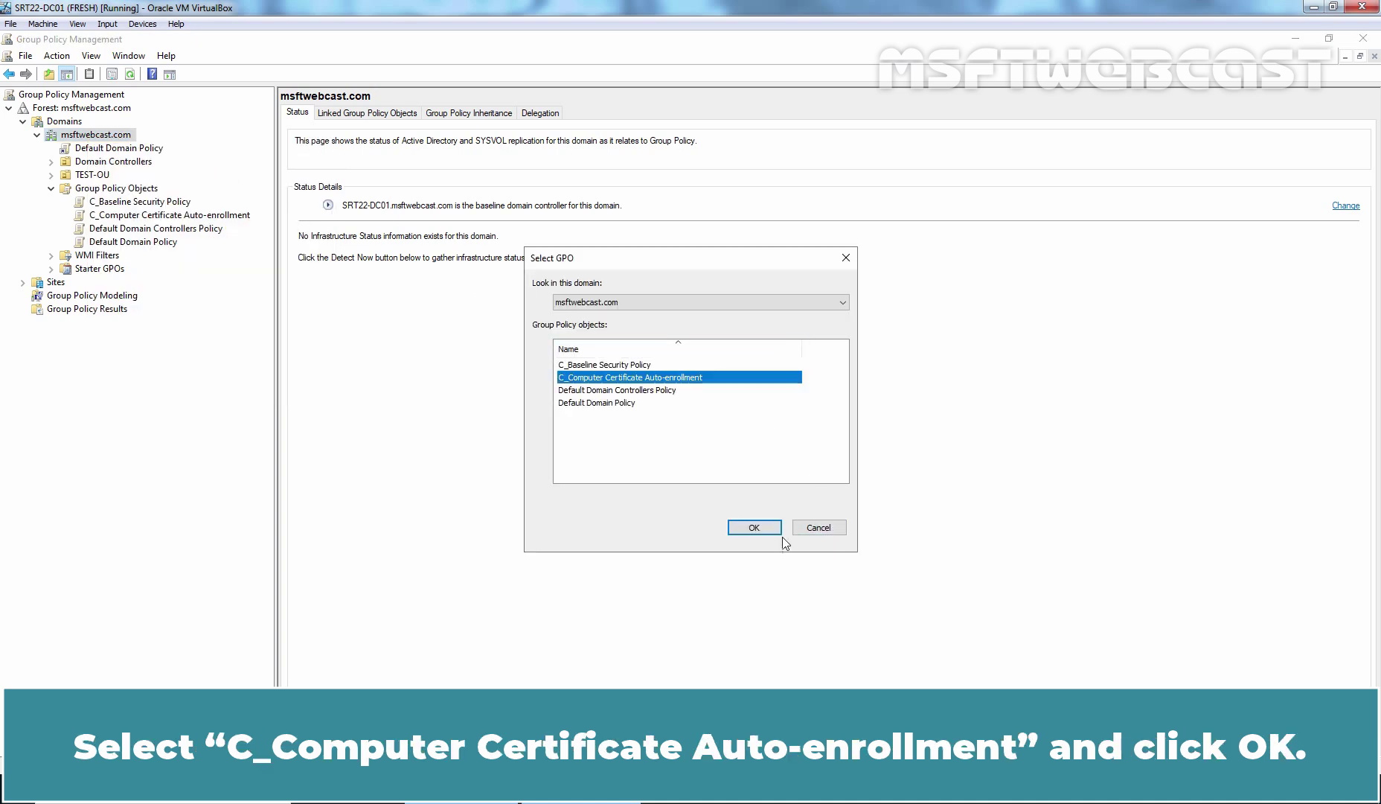
click(753, 527)
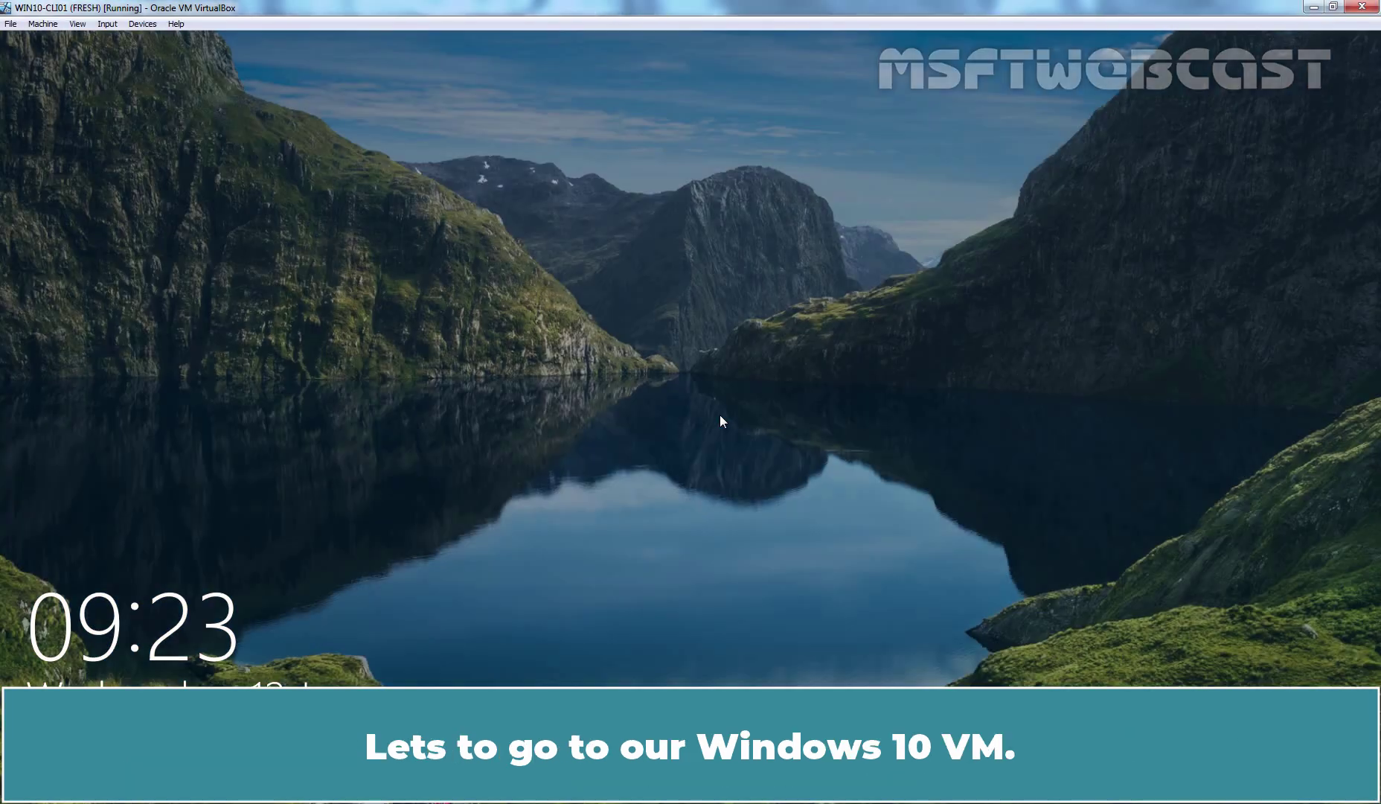
Sign in to the Windows 10 client with the account password.
click(721, 421)
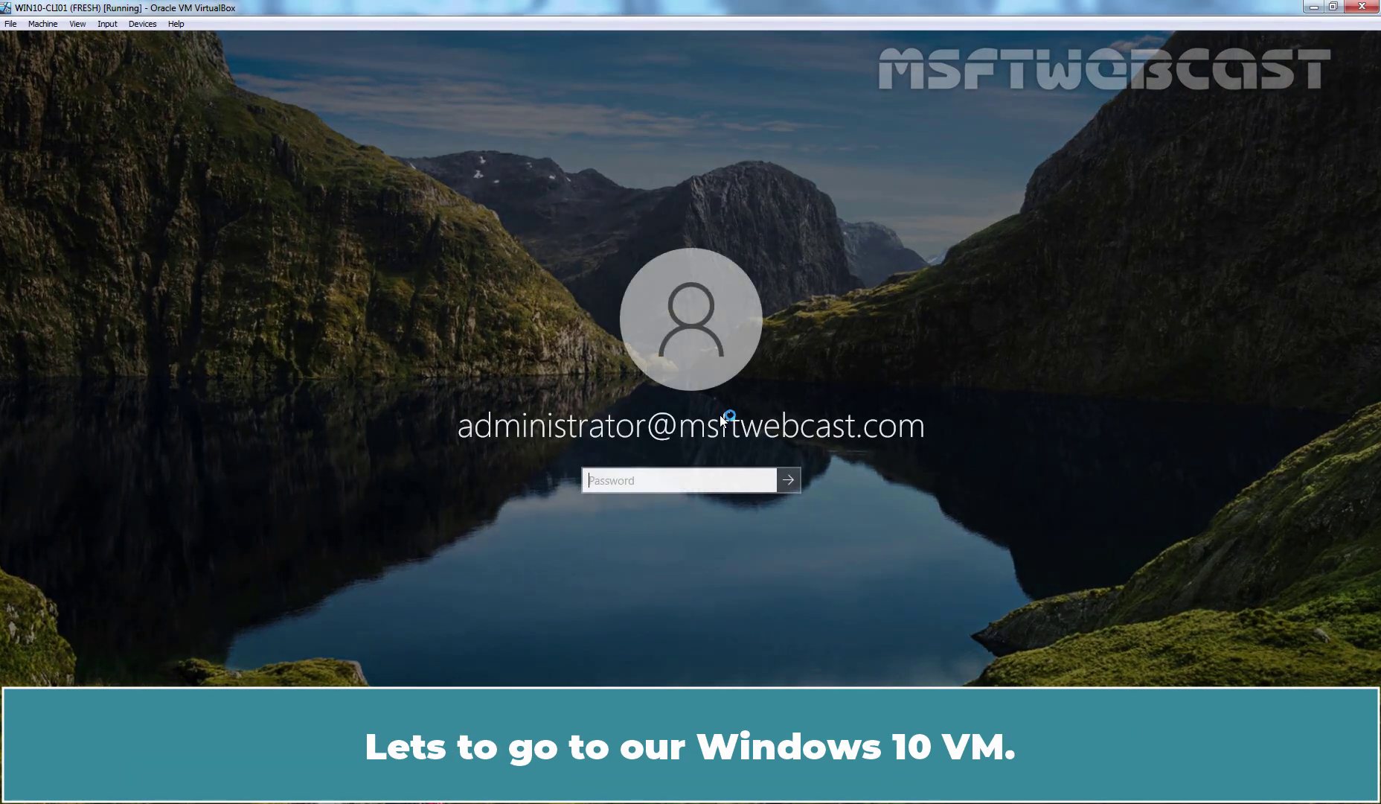
text(*********)
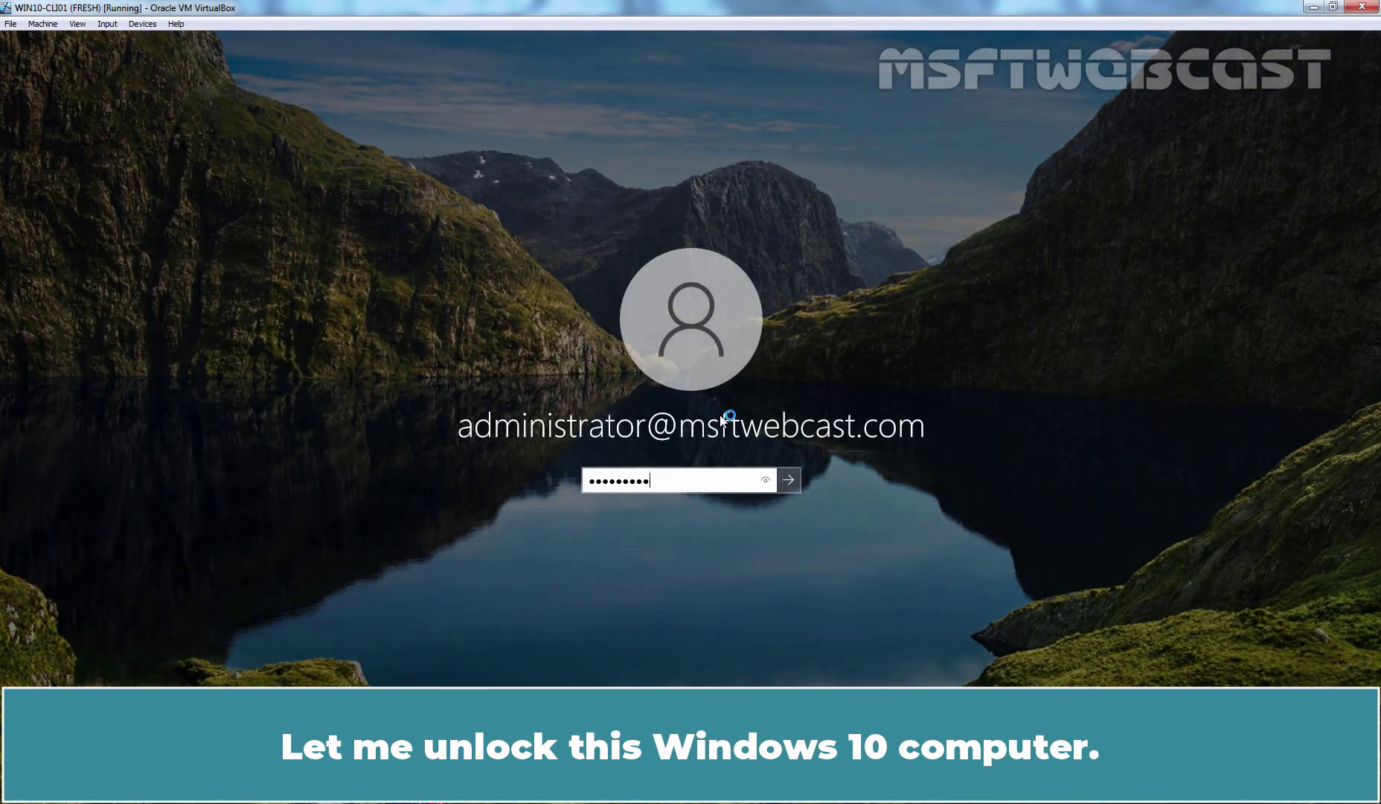
key(Return)
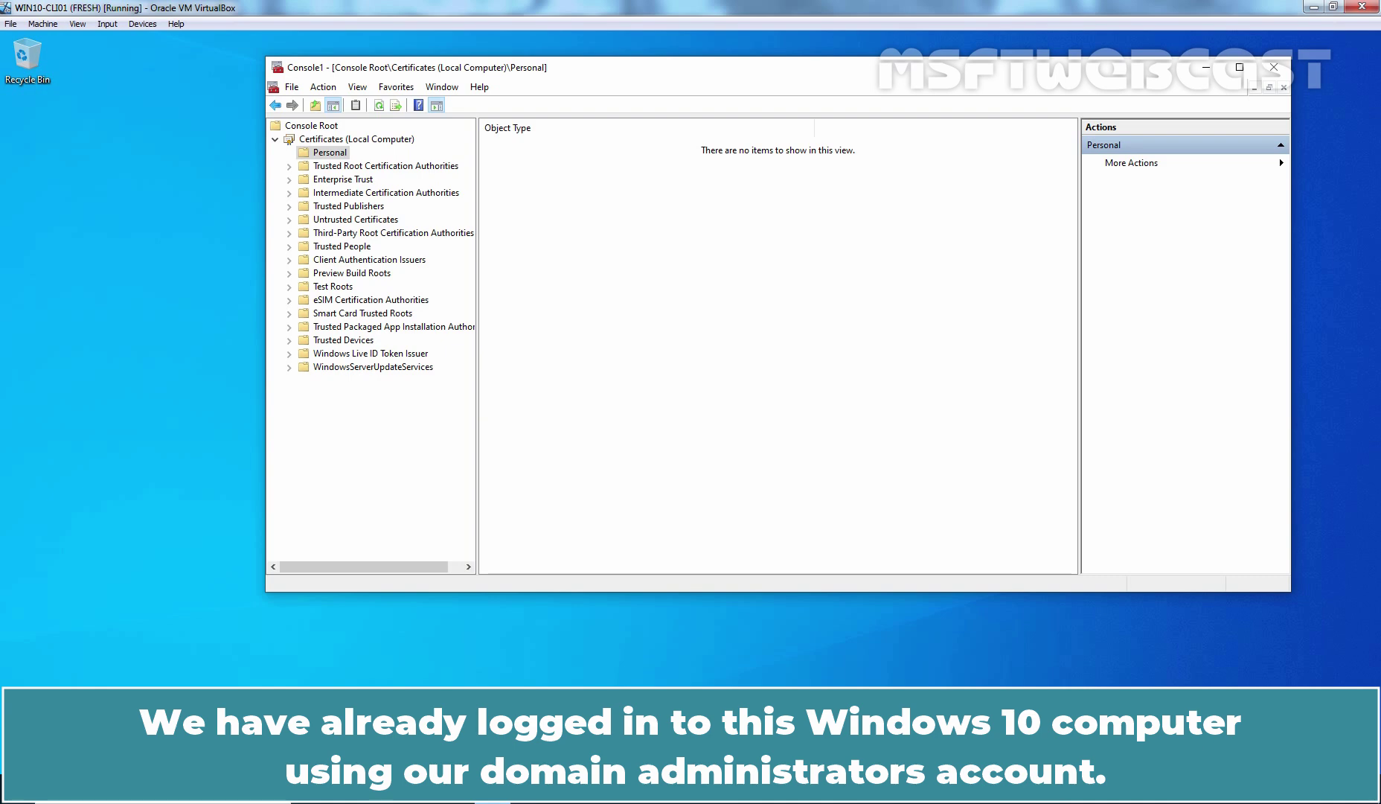
Open Command Prompt via Run and execute gpupdate /force.
key(super+r)
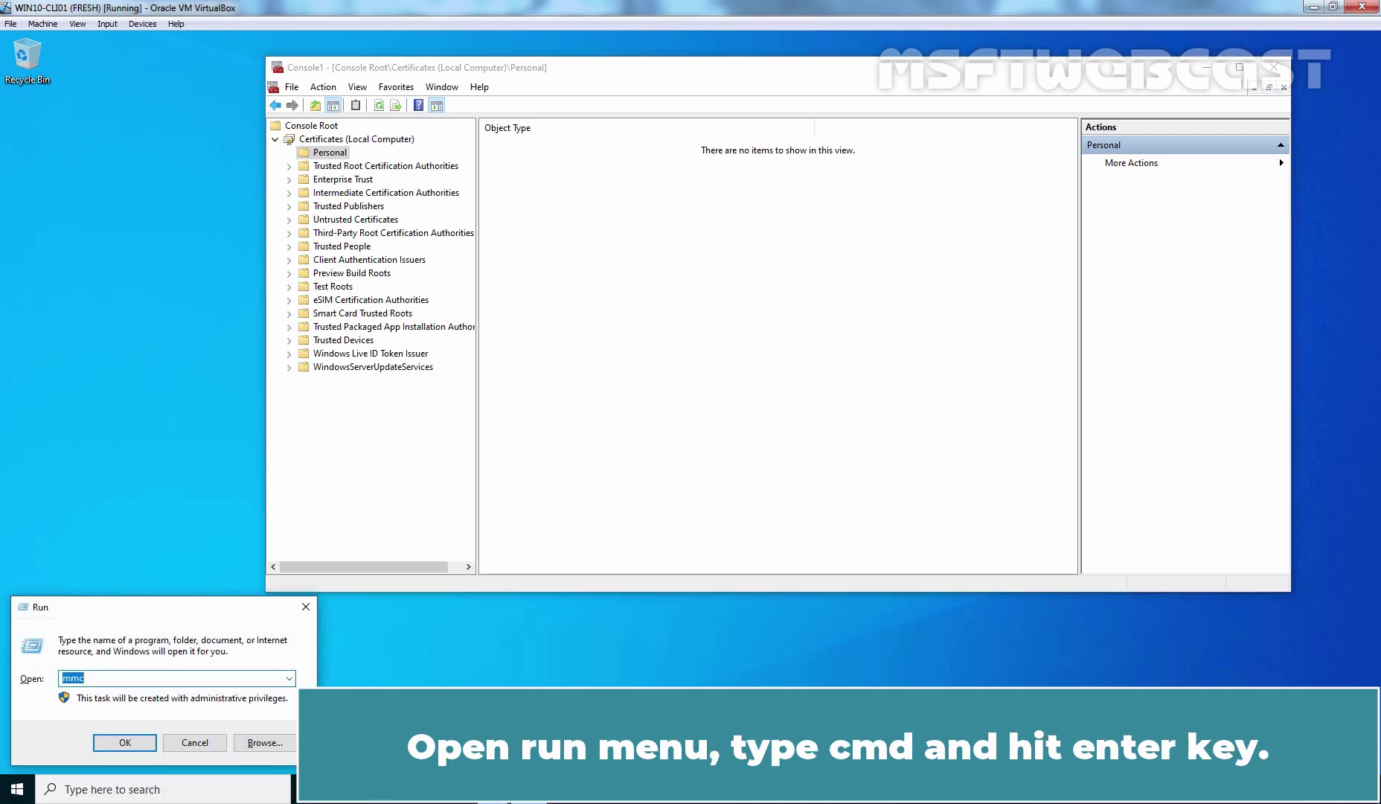
text(cmd)
key(Return)
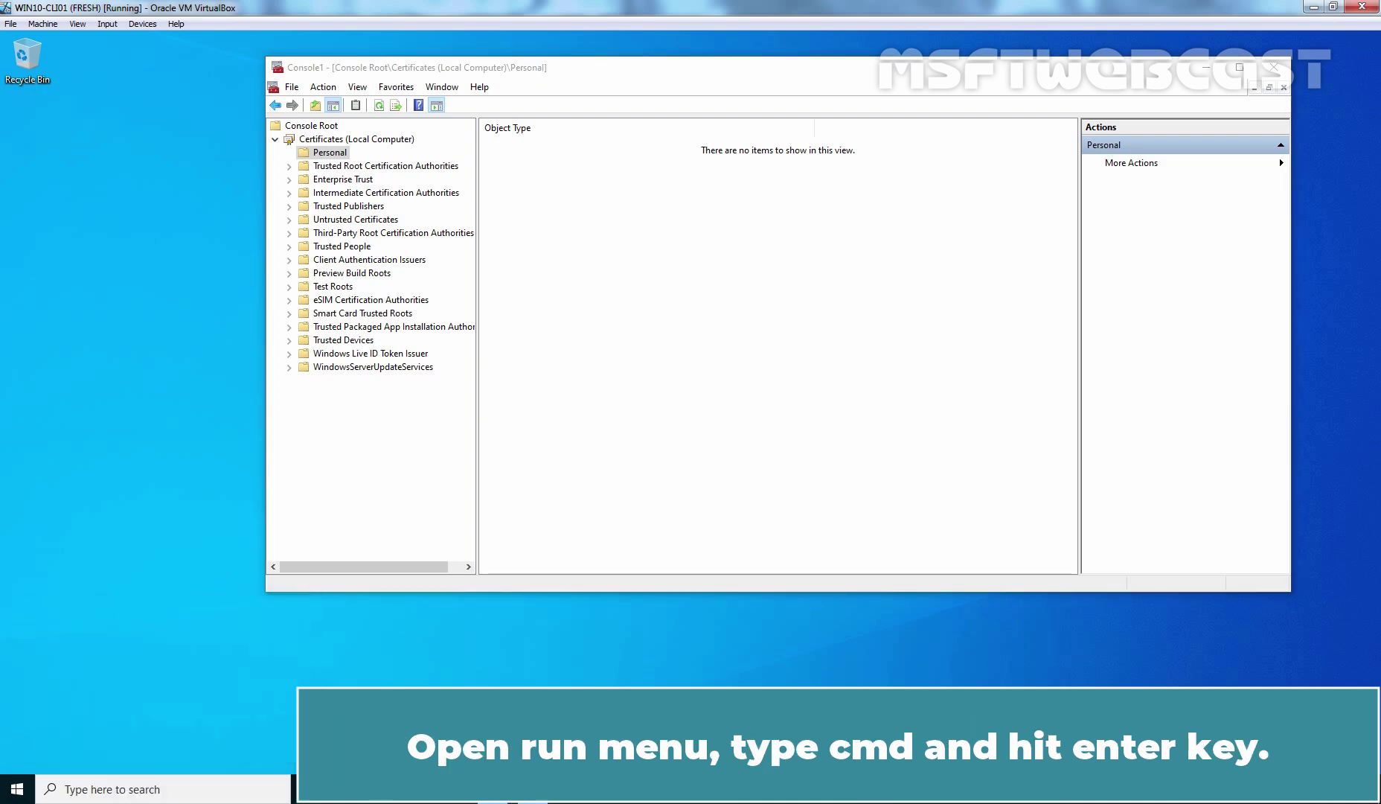
text(gpupdate /force)
key(Return)
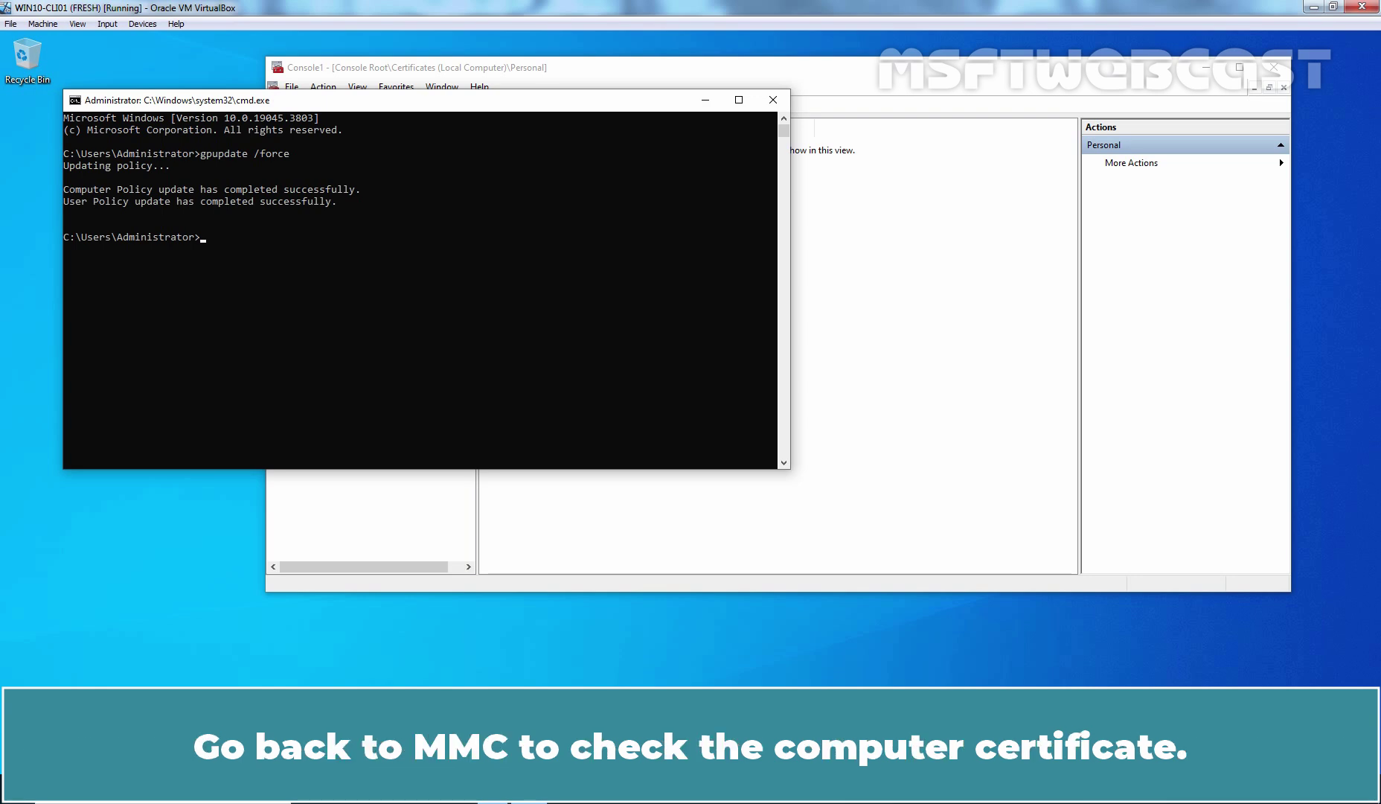
Refresh the Certificates console and view WIN10-CLI01.msftwebcast.com's certificate in Personal > Certificates.
click(967, 329)
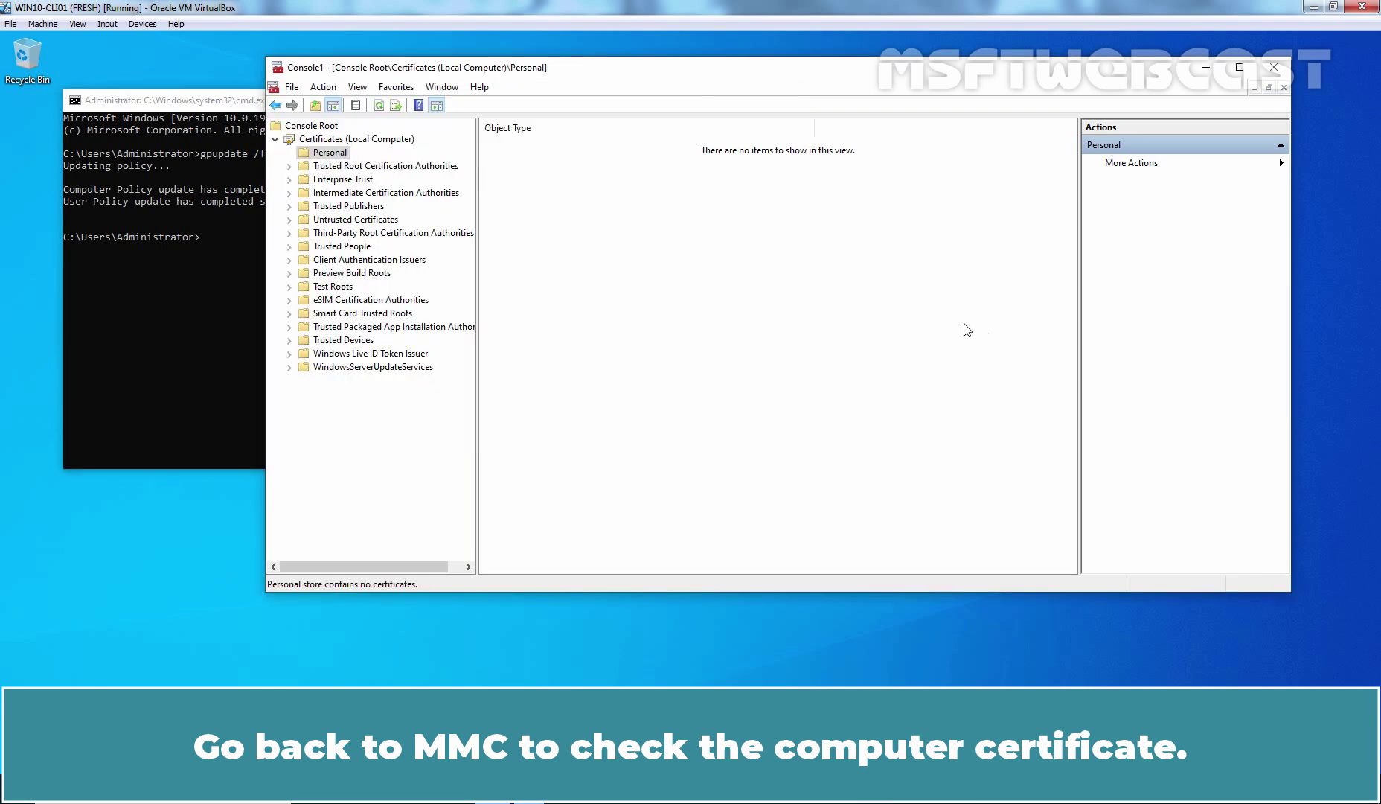
right_click(746, 233)
click(813, 286)
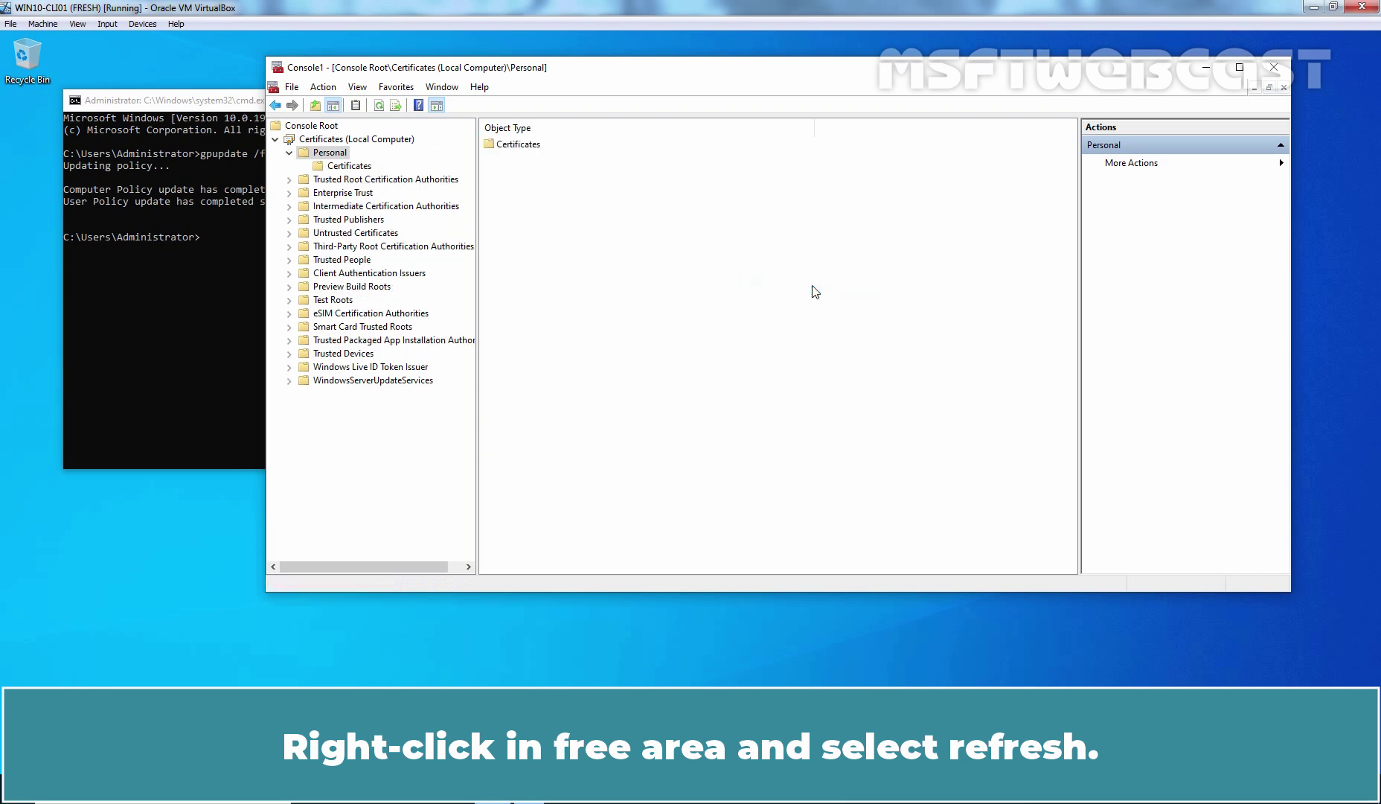
click(356, 167)
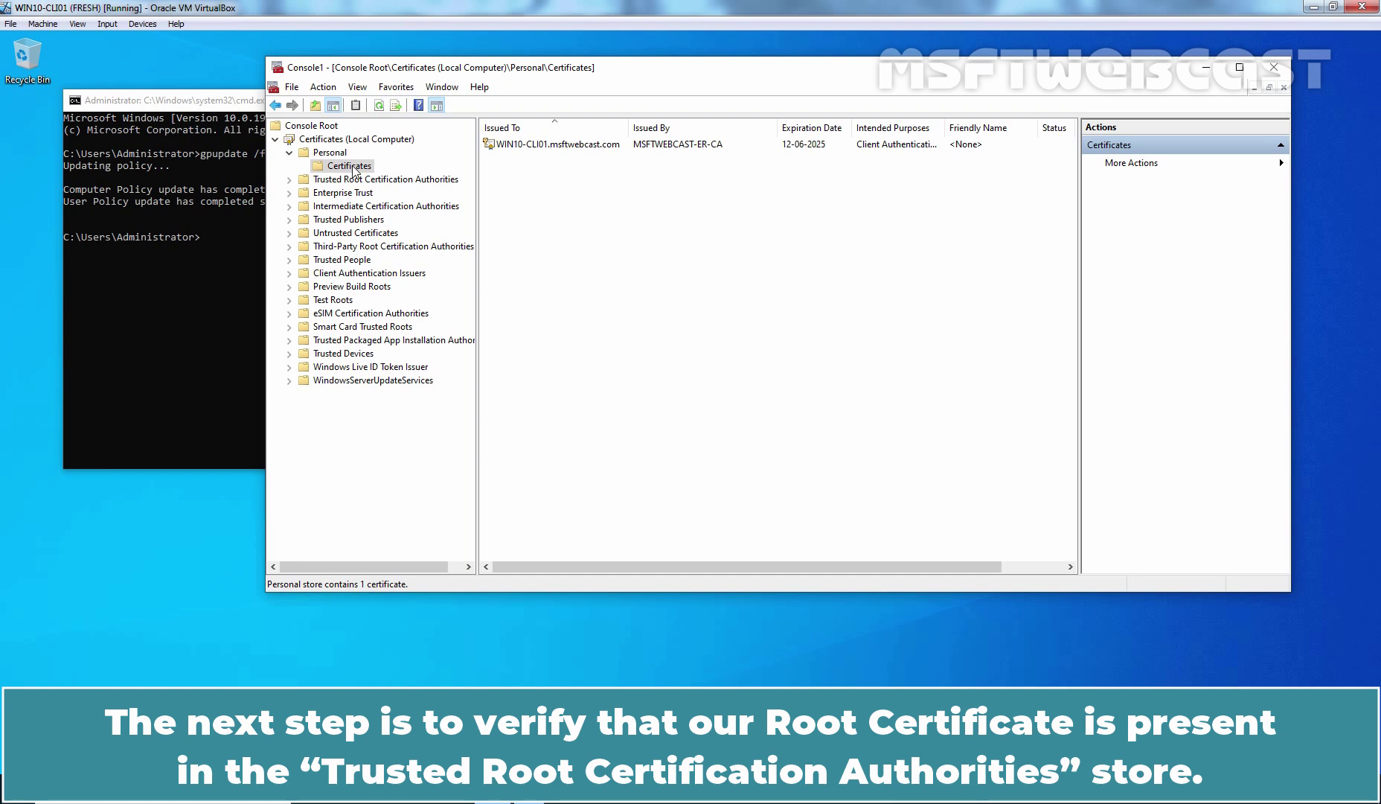
Open the MSFTWEBCAST-ER-CA certificate from Trusted Root Certification Authorities > Certificates.
click(359, 183)
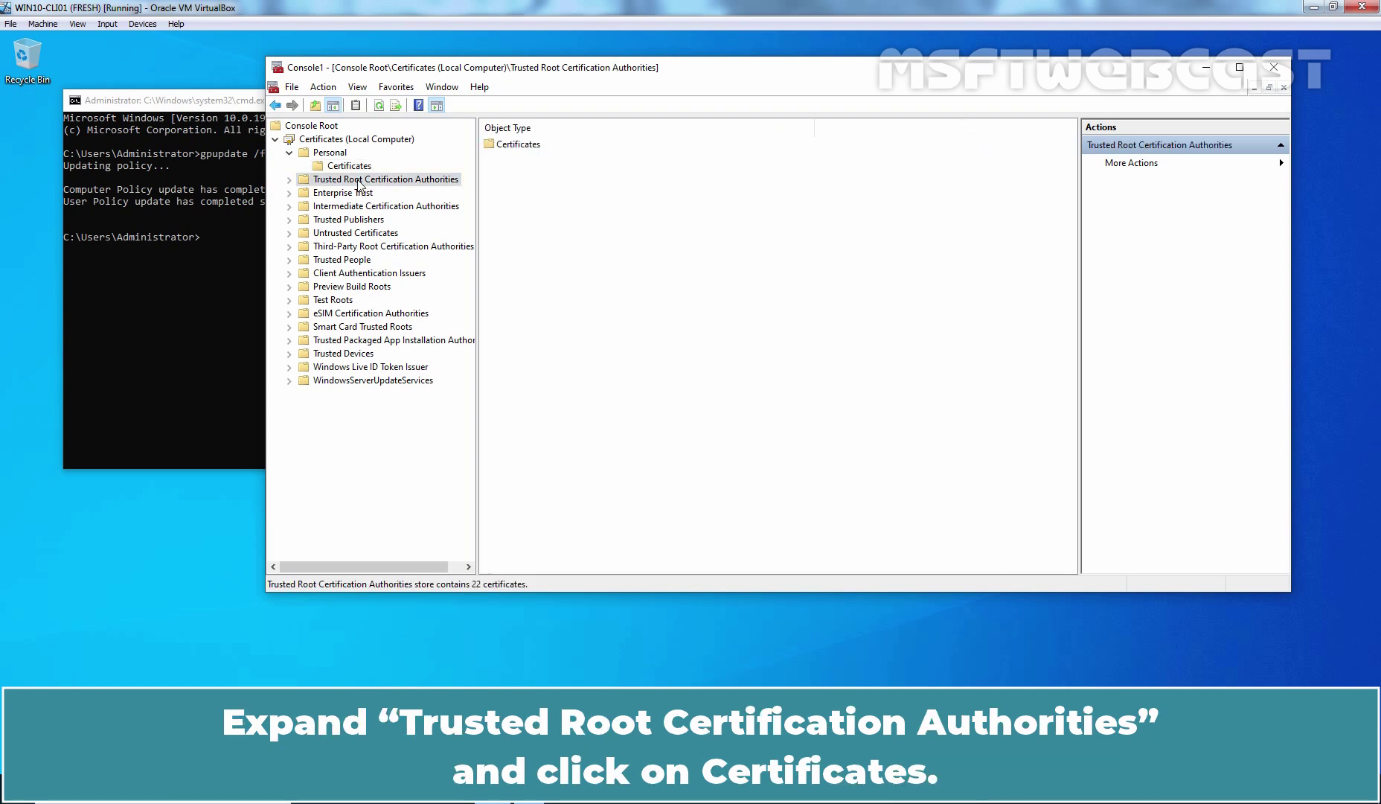
click(289, 179)
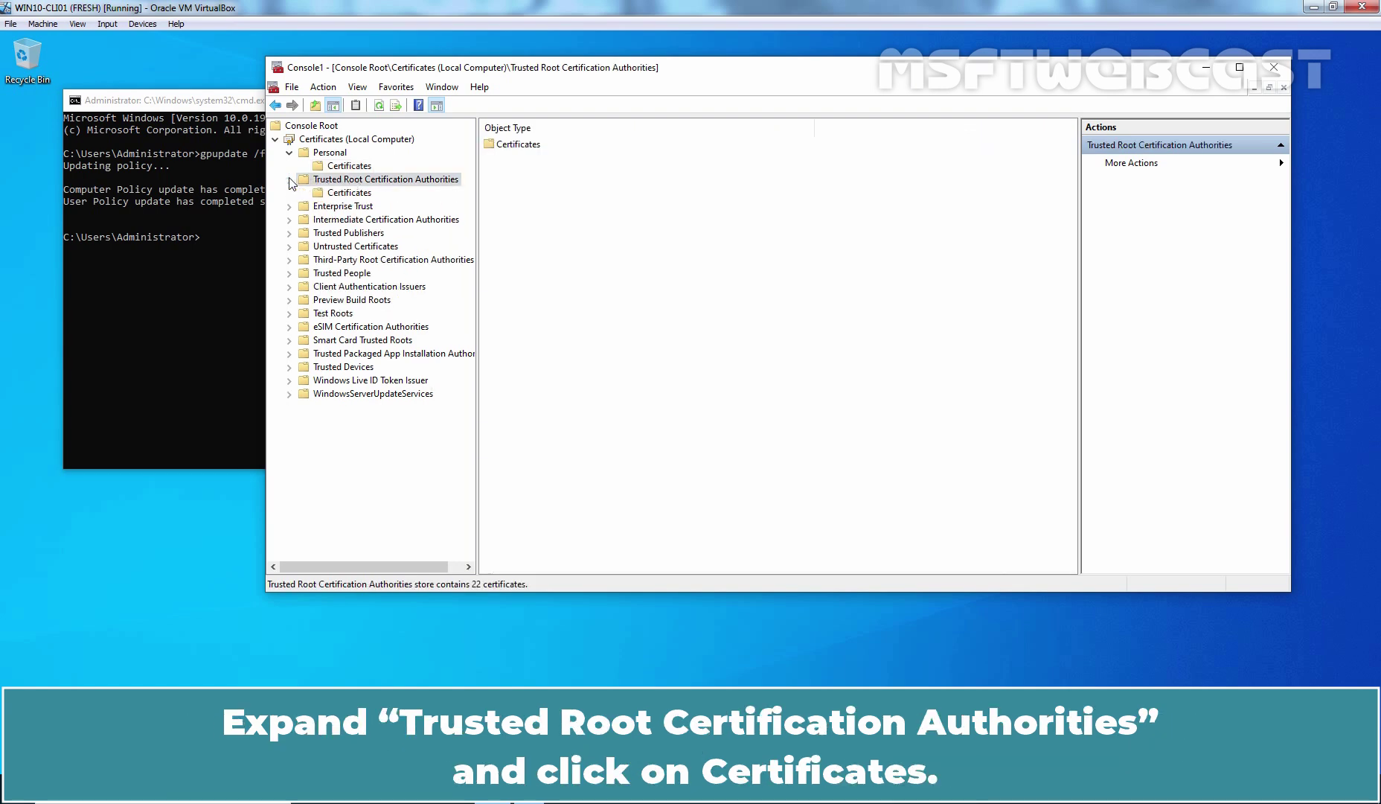
click(344, 193)
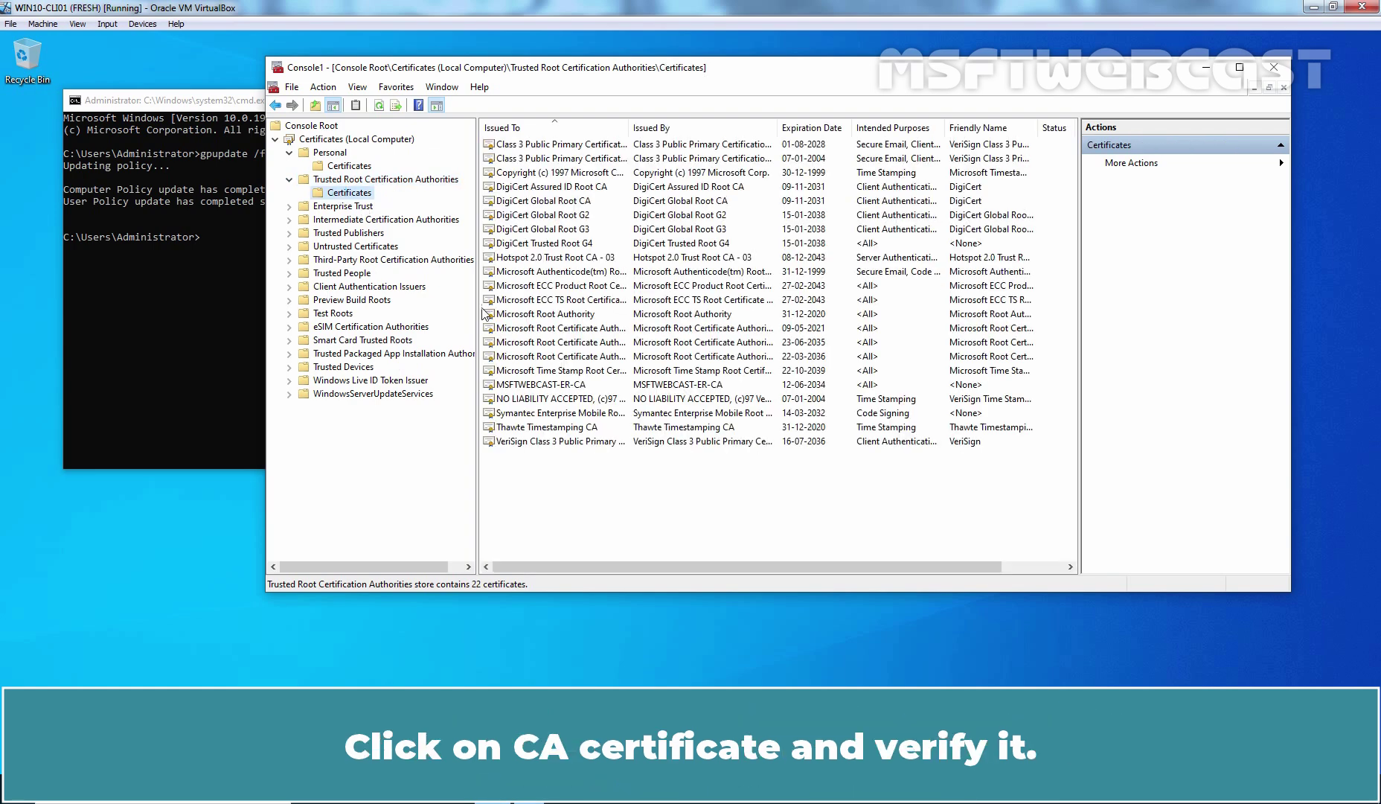
click(533, 384)
double_click(533, 384)
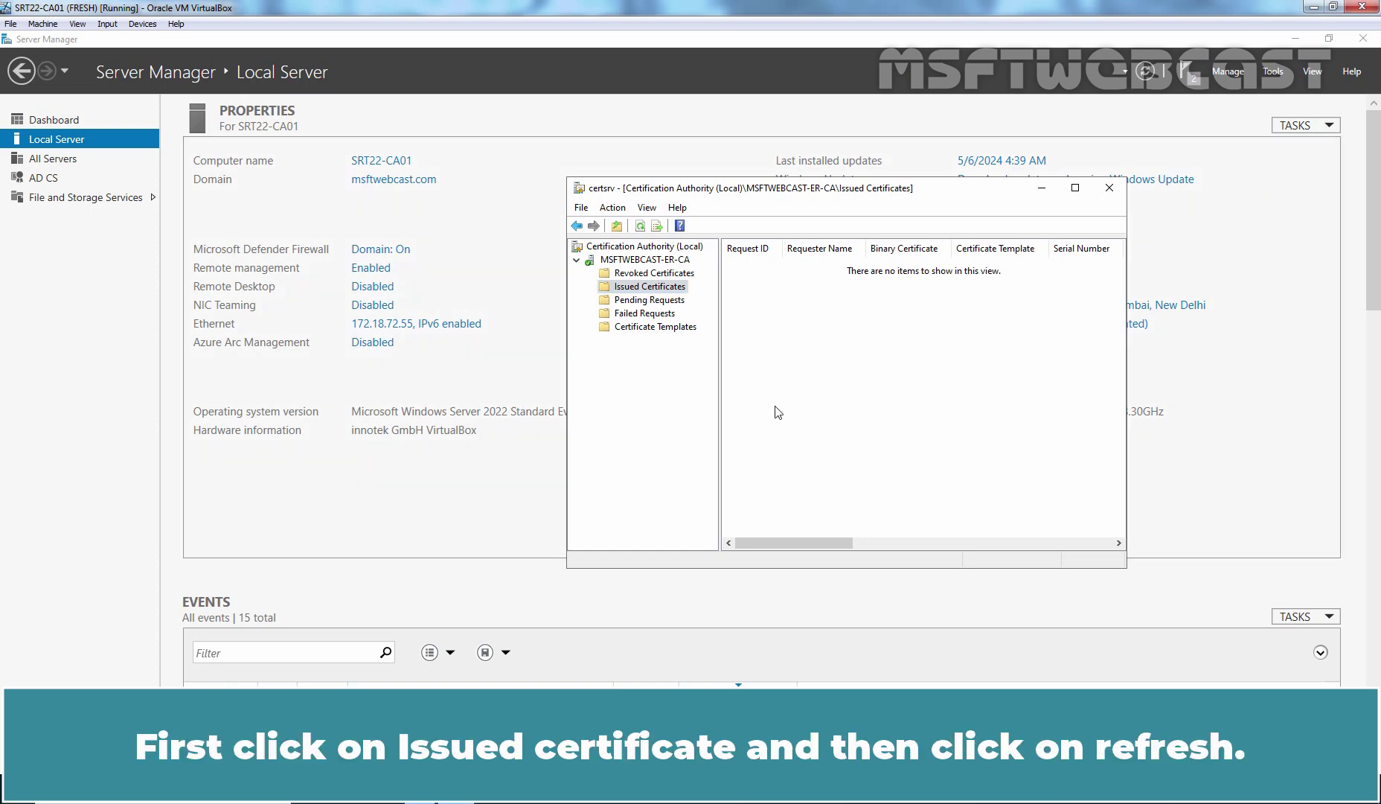
Refresh Issued Certificates, widen its columns, and open WIN10-CLI01's Computer (Machine) certificate.
click(646, 290)
click(639, 226)
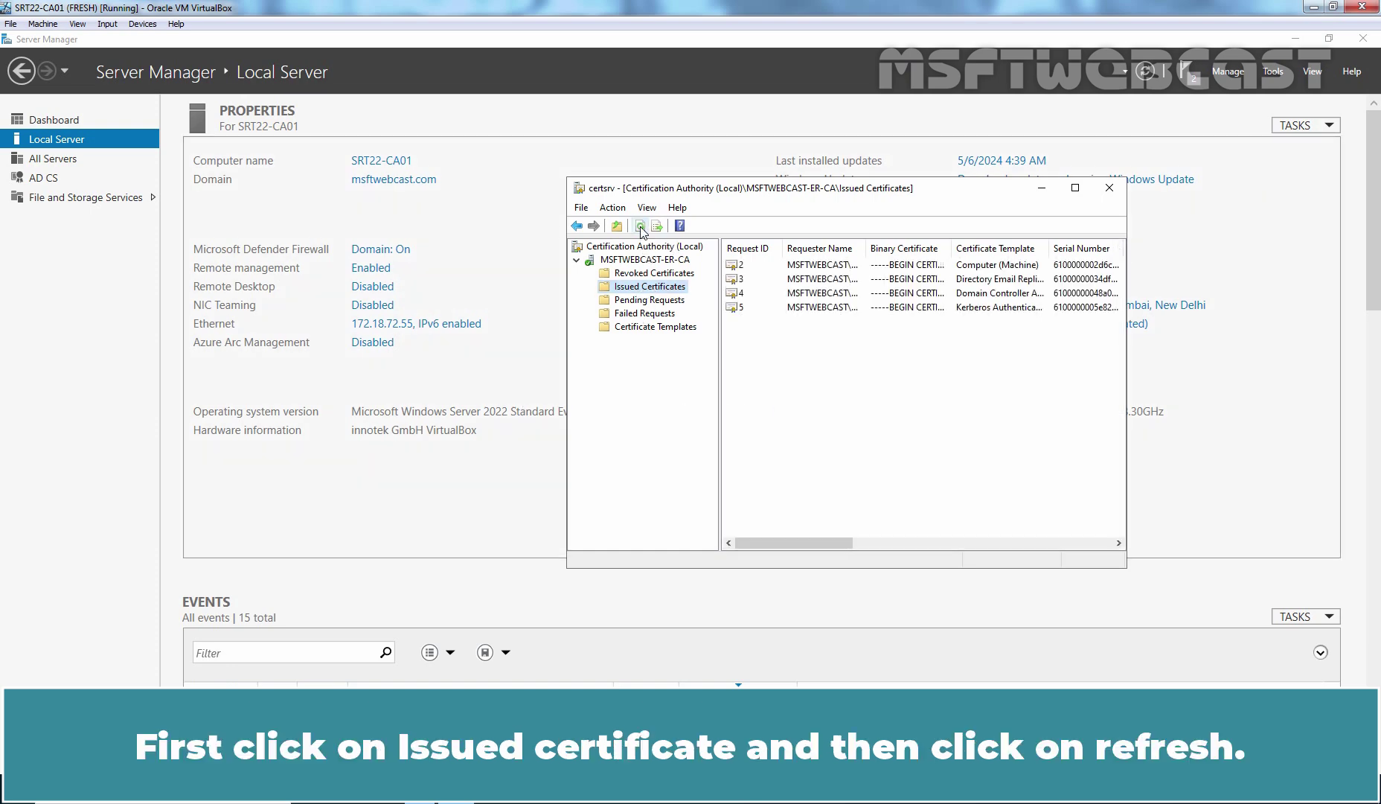
click(1075, 189)
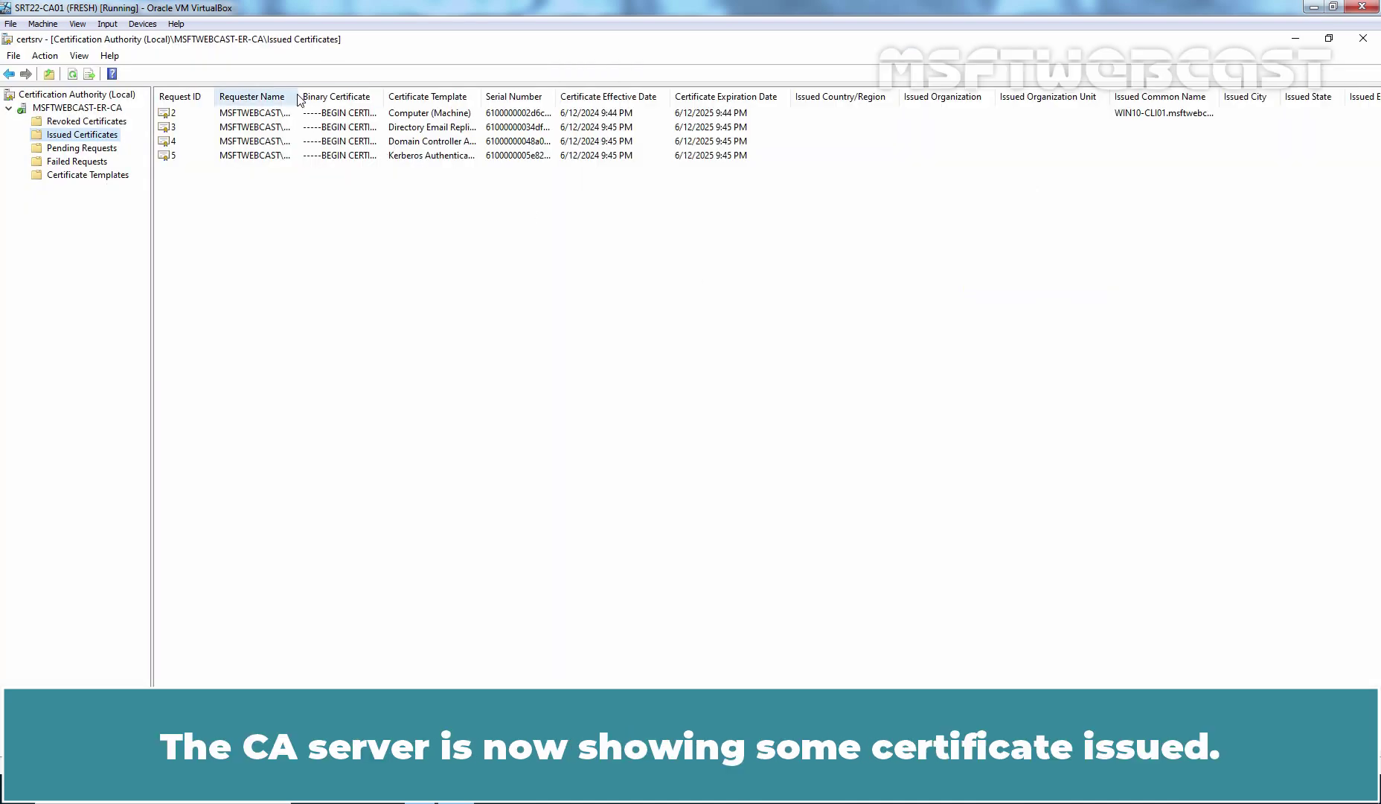
drag(299, 97, 334, 97)
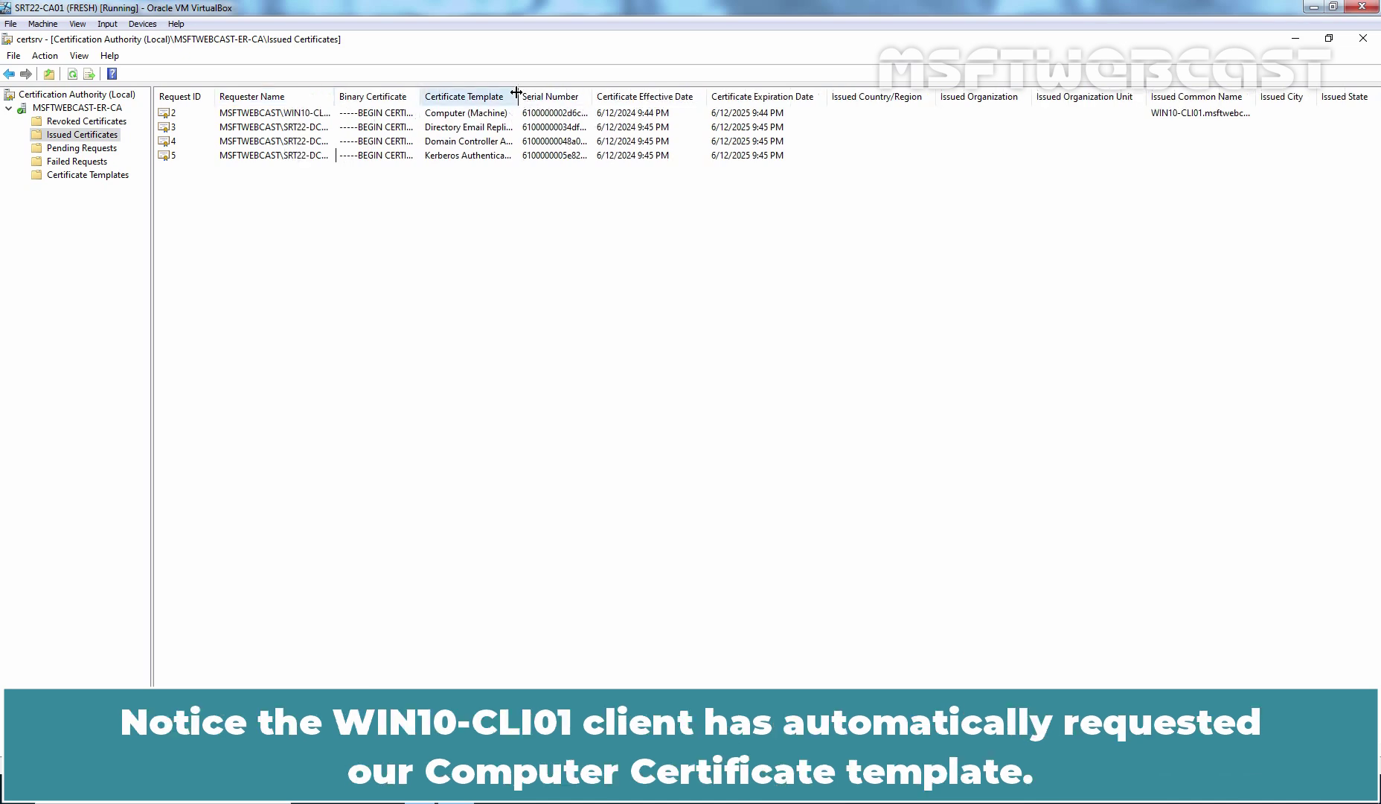
drag(522, 91, 610, 95)
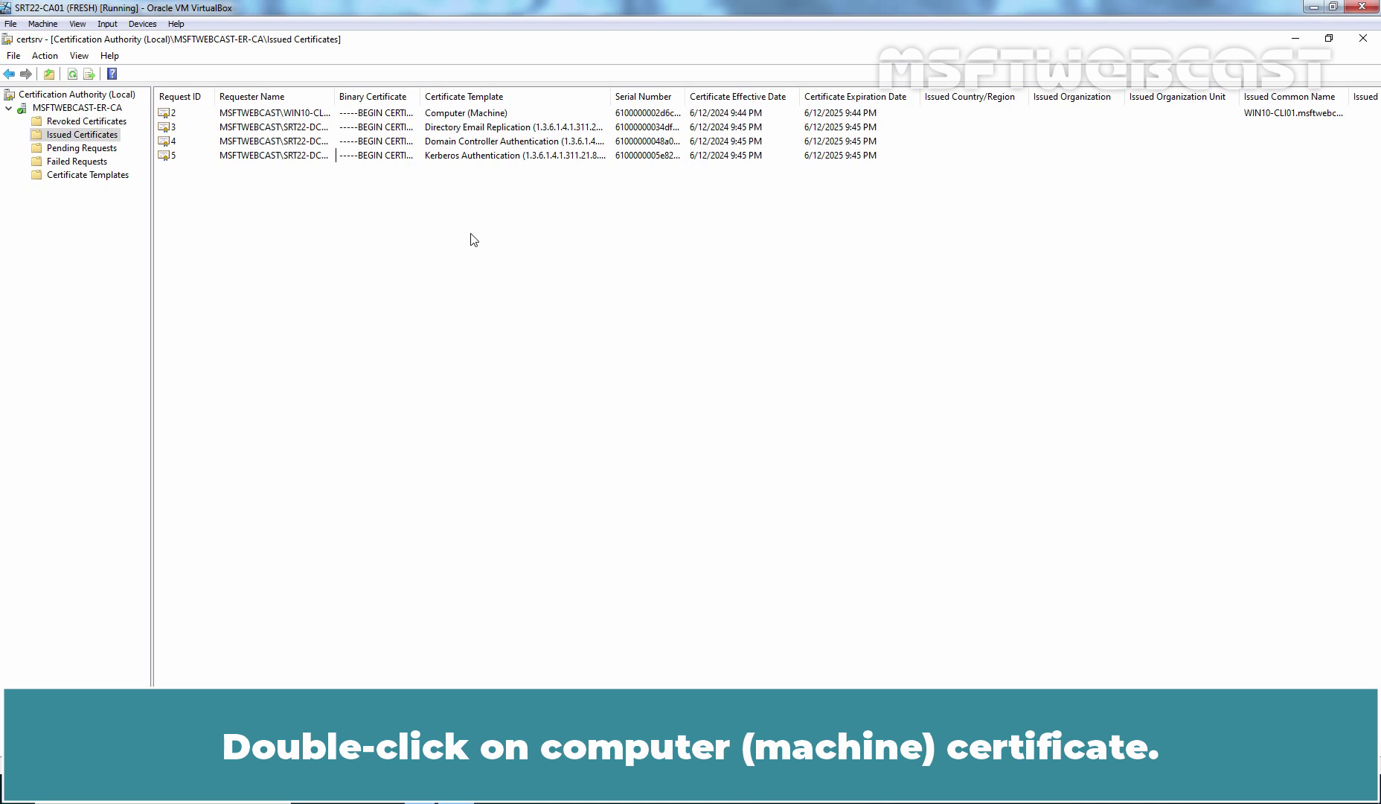
double_click(257, 113)
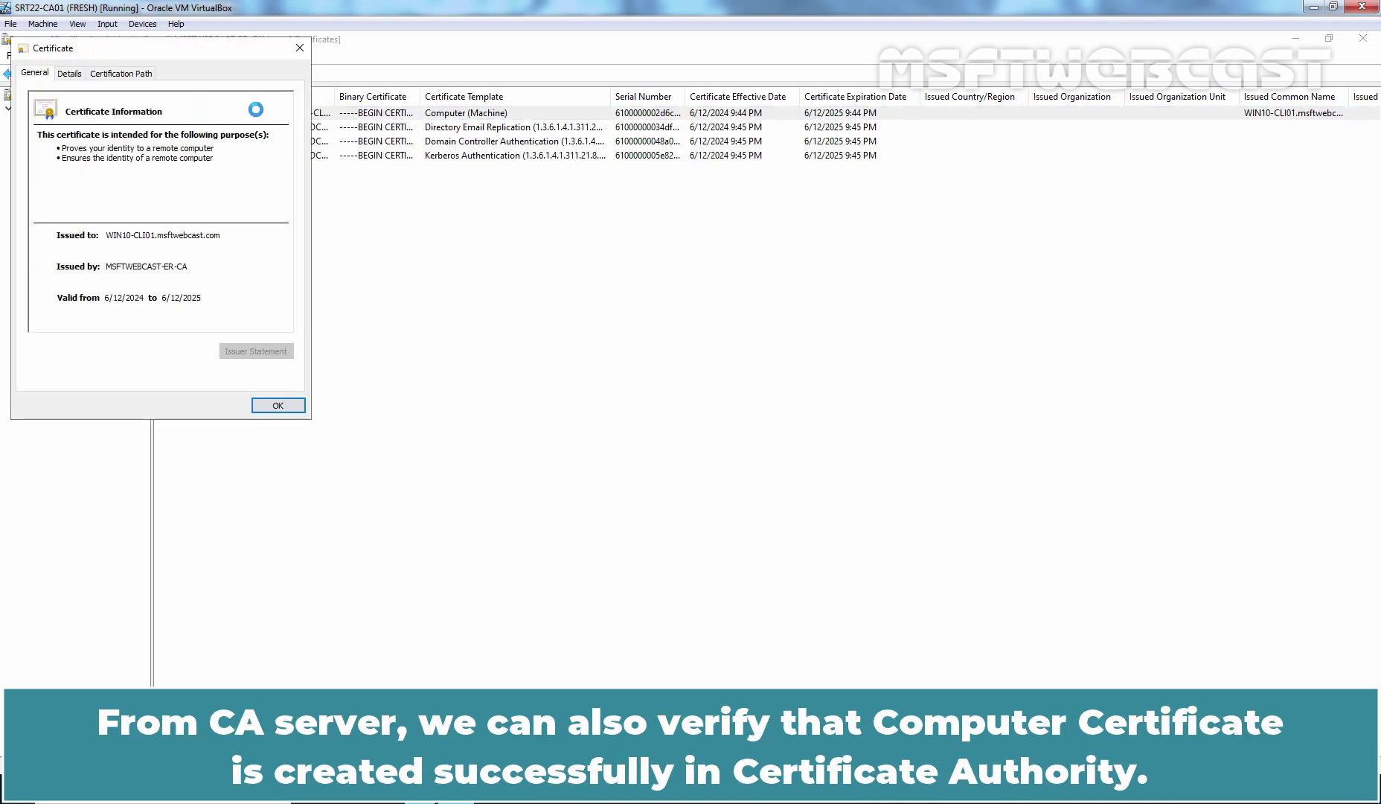